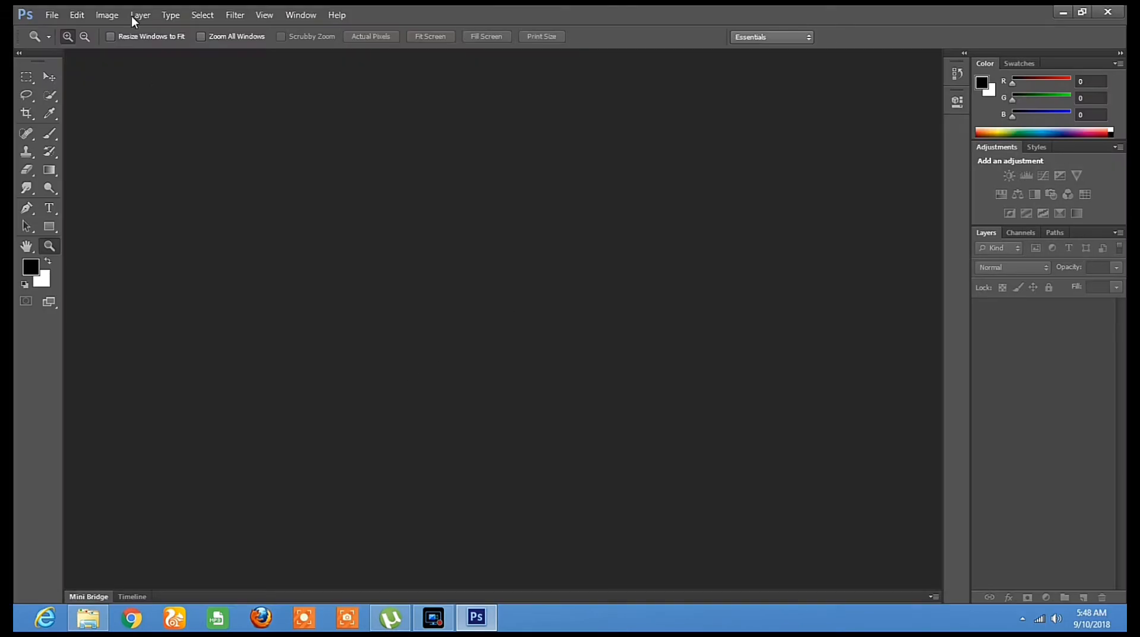
Open the photo _DSC0950.JPG from New folder on the Desktop
click(51, 19)
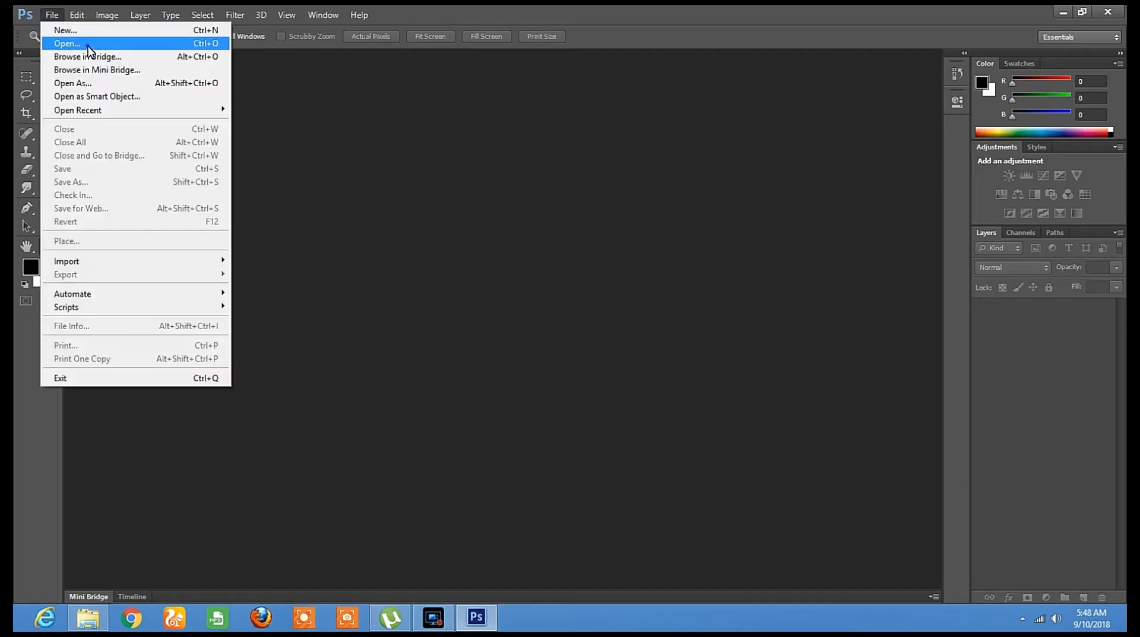
click(88, 45)
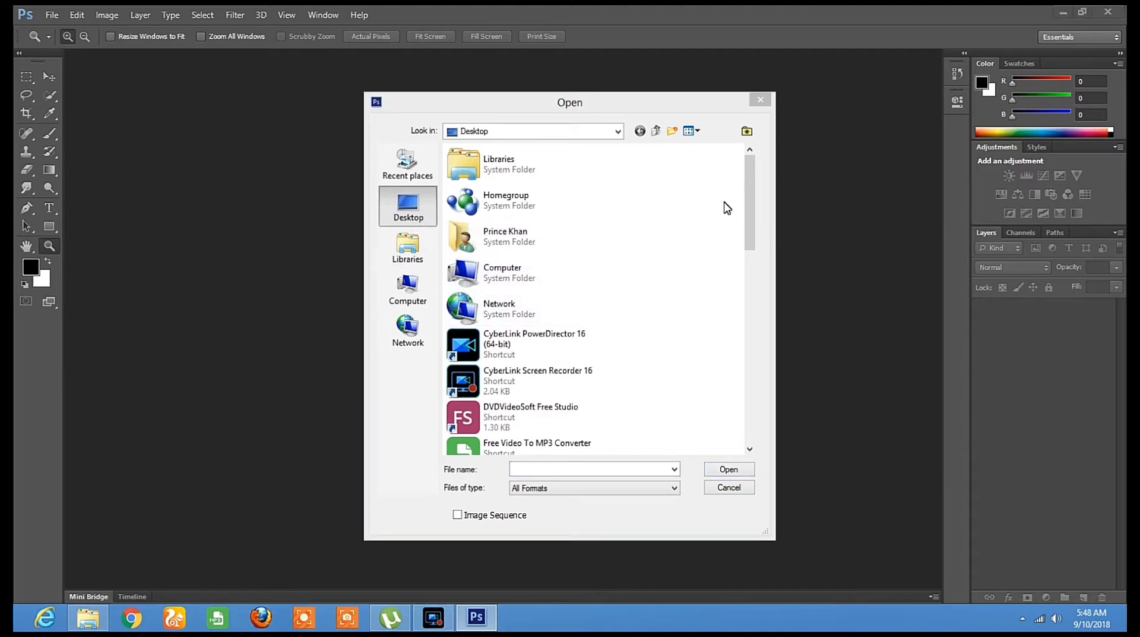
drag(749, 207, 749, 353)
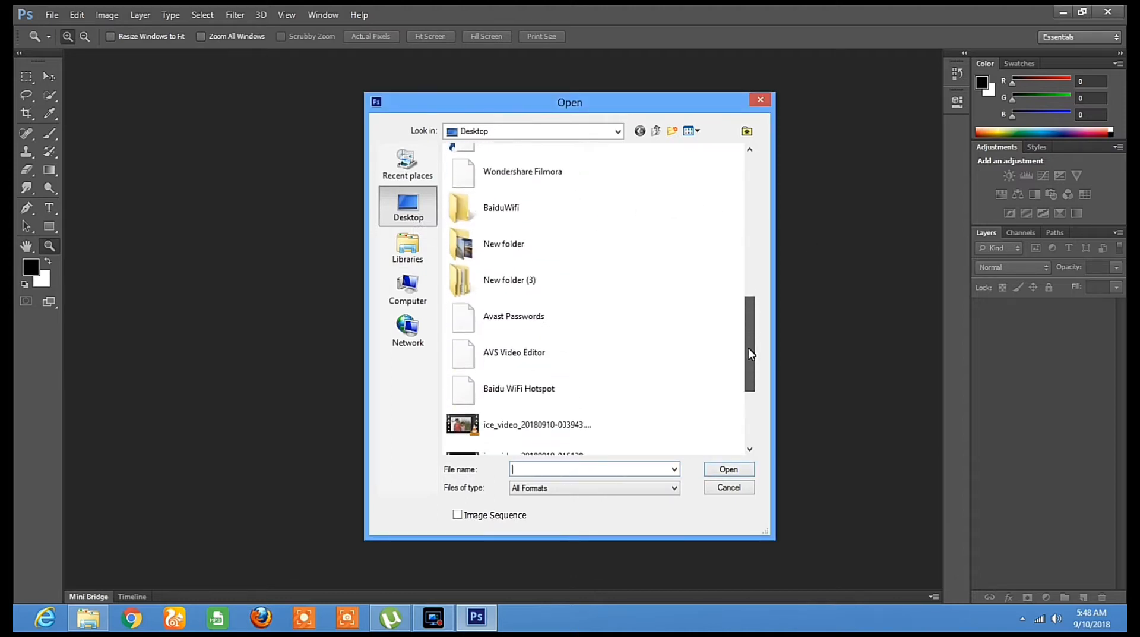
double_click(547, 244)
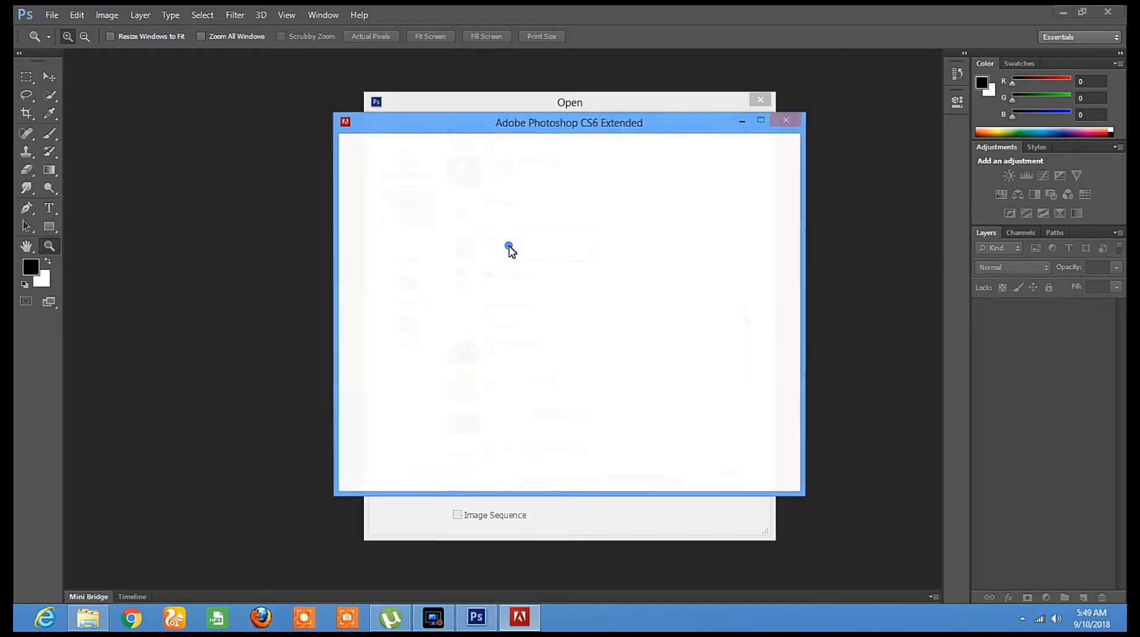
click(659, 119)
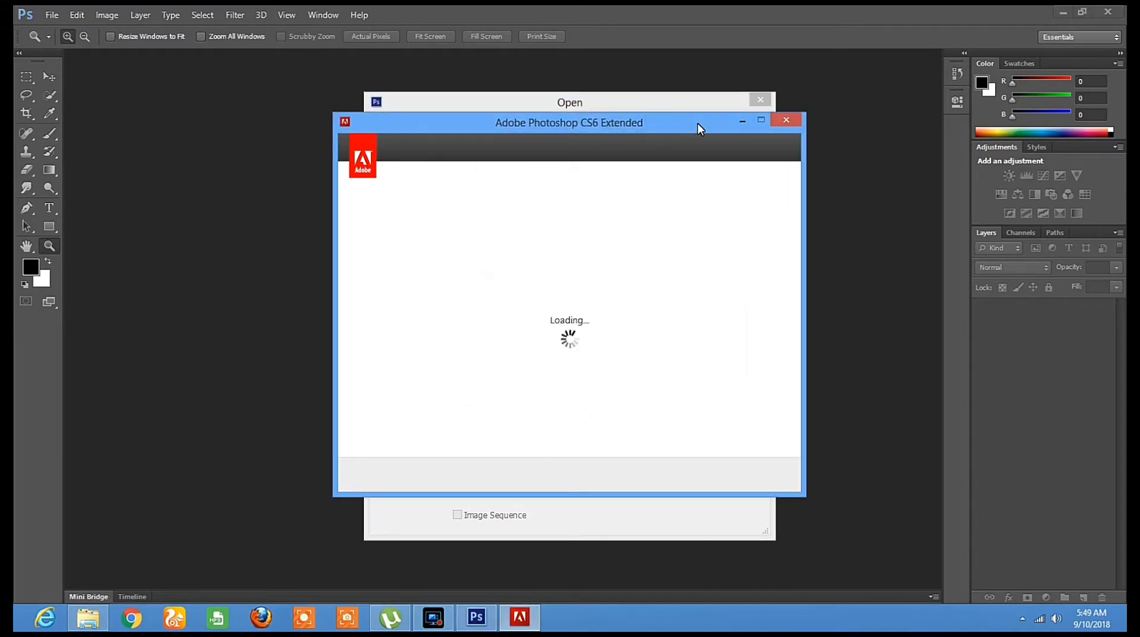
double_click(518, 251)
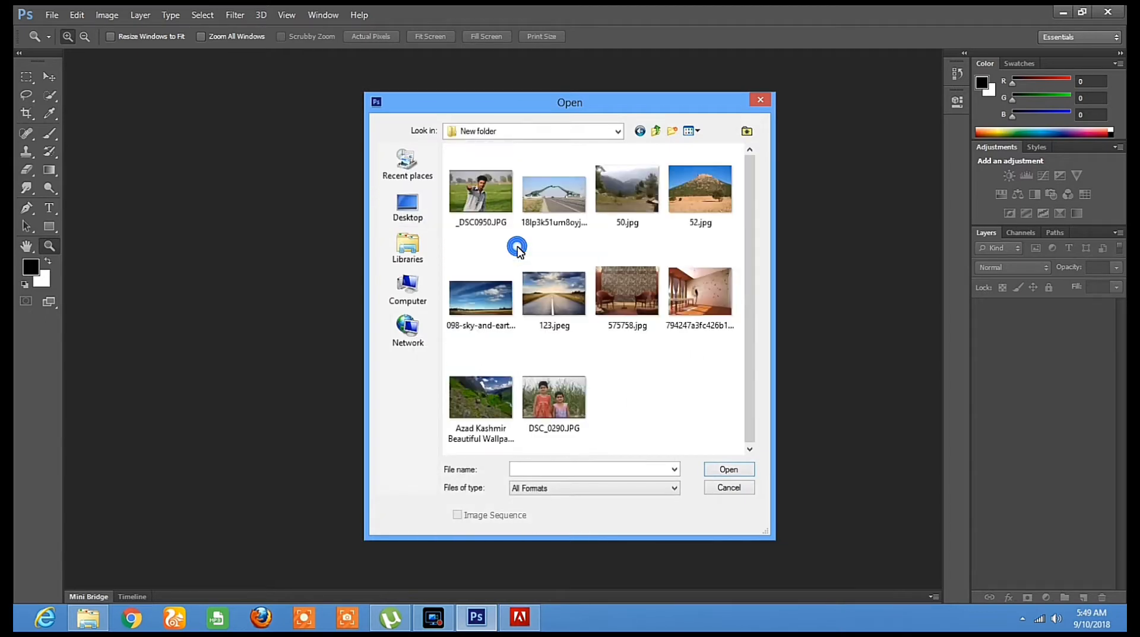
double_click(486, 197)
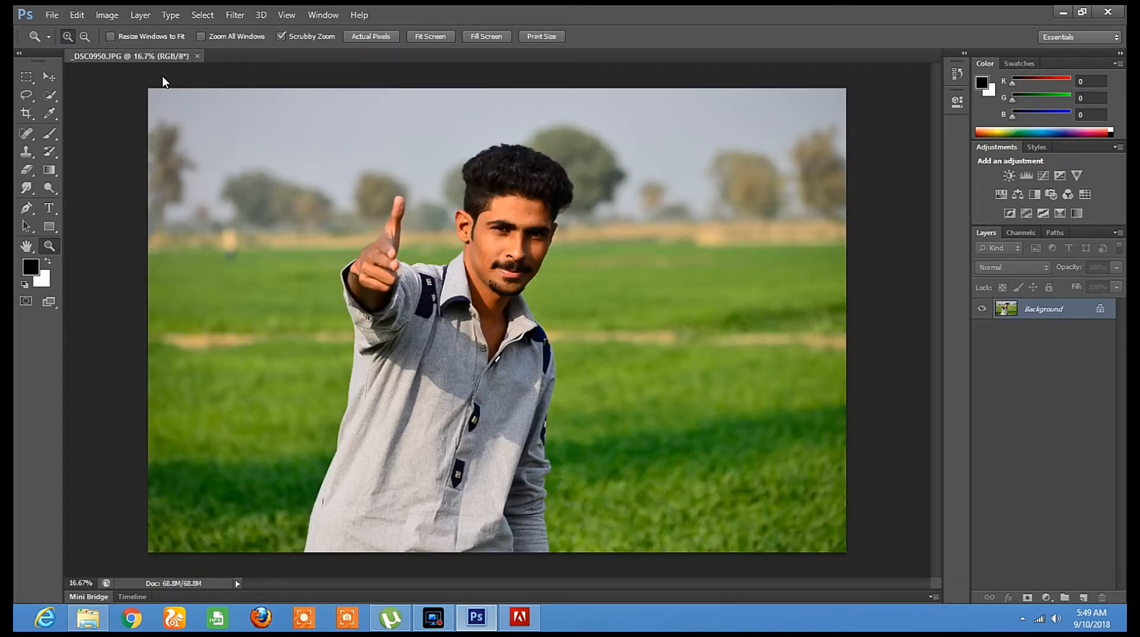
Open the road image 123.jpeg from the same folder as a second document
click(48, 17)
click(66, 43)
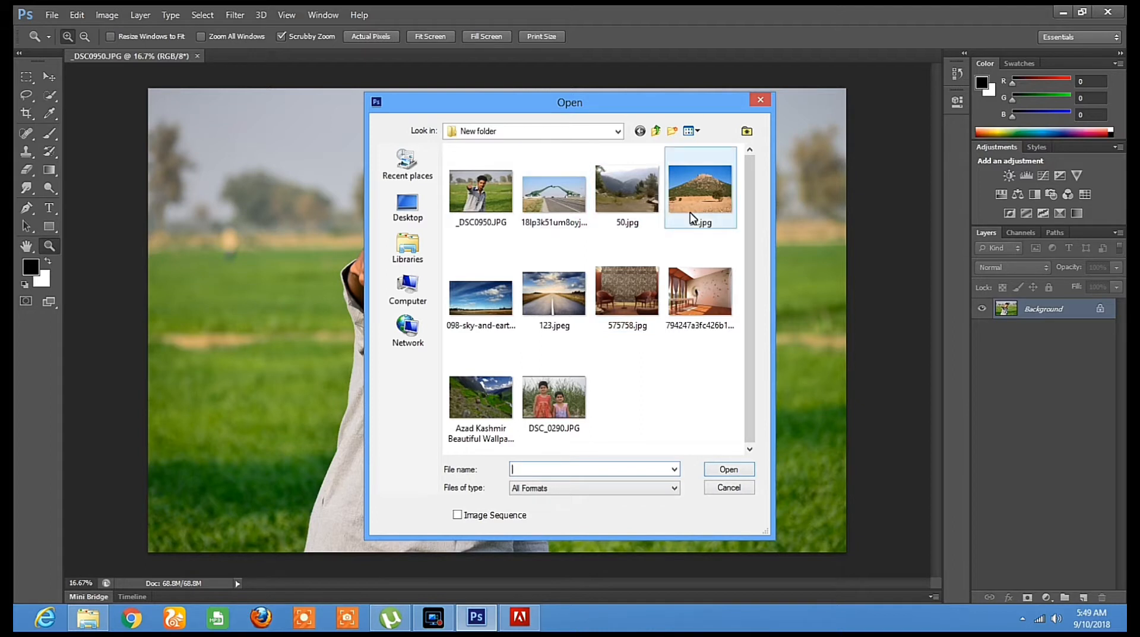
double_click(558, 301)
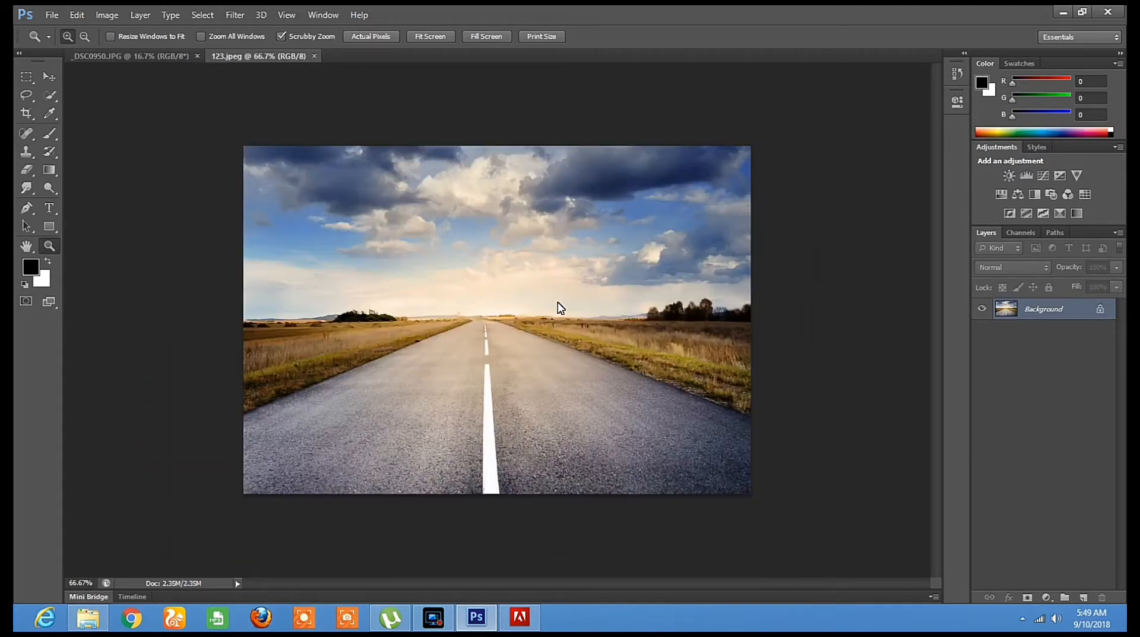
In the _DSC0950.JPG portrait, use Quick Selection to select the field left of the man, up to his raised finger
click(138, 57)
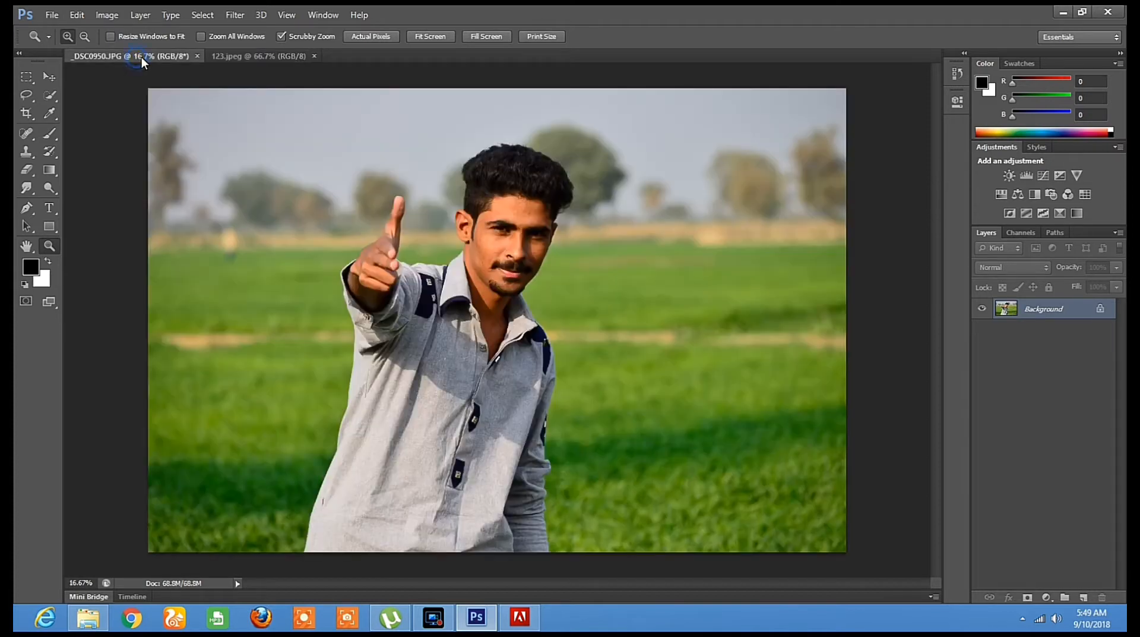
click(25, 95)
click(40, 100)
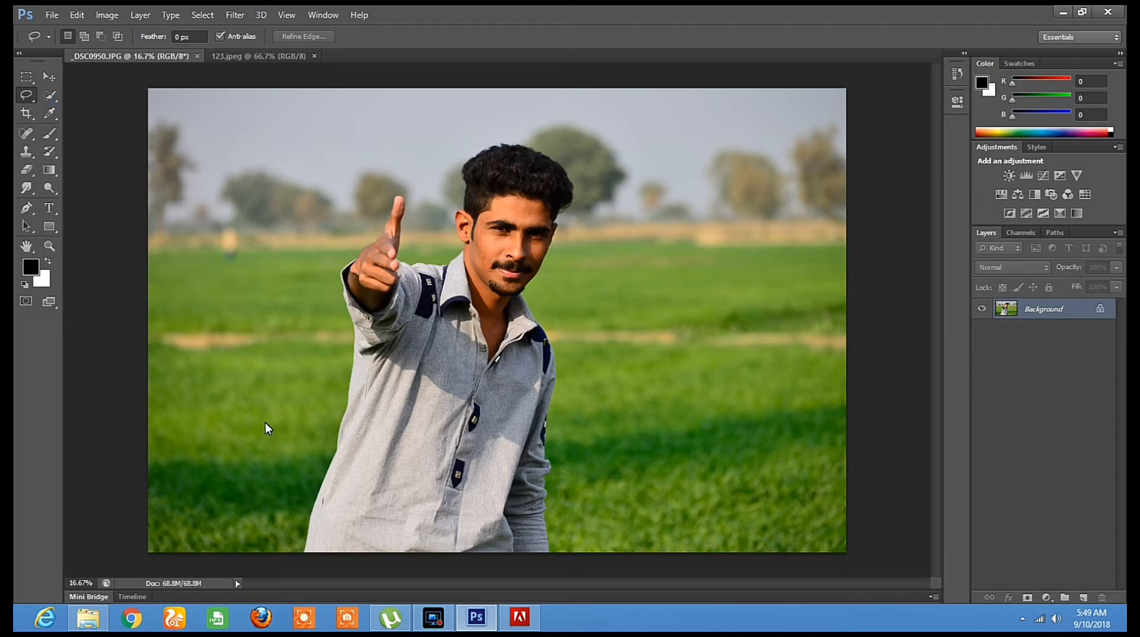
click(26, 96)
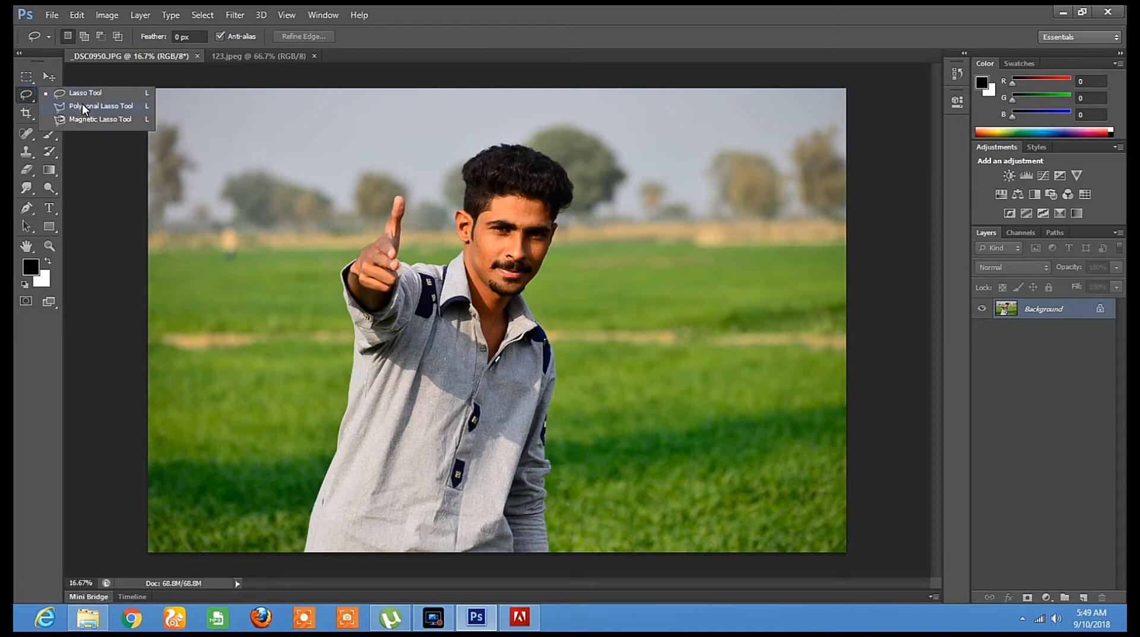
click(82, 104)
click(50, 95)
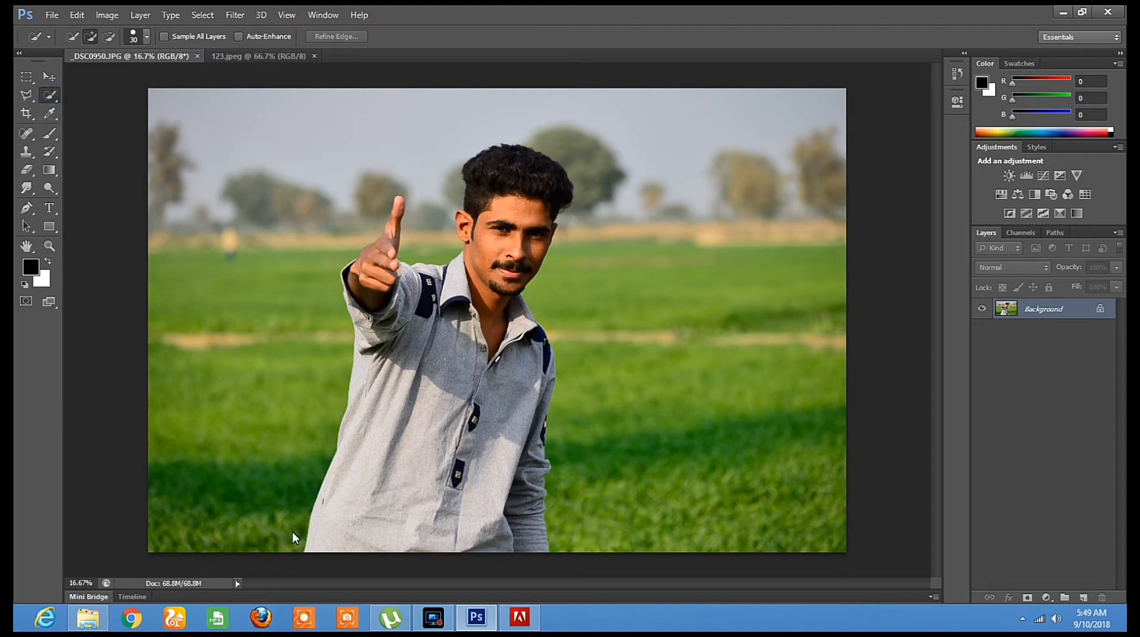
click(311, 473)
mouse_move(330, 405)
mouse_down()
mouse_move(338, 354)
mouse_move(326, 255)
mouse_move(361, 226)
mouse_move(359, 198)
mouse_up()
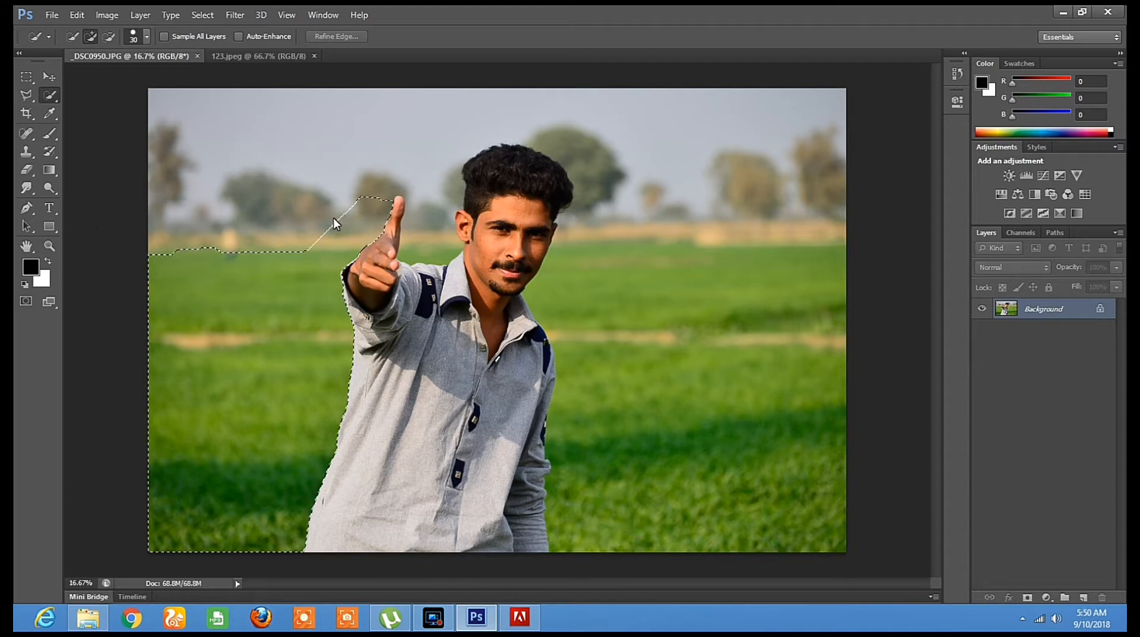
Remove the green field inside the selection with the Magic Eraser
click(24, 172)
right_click(27, 174)
click(64, 192)
click(196, 298)
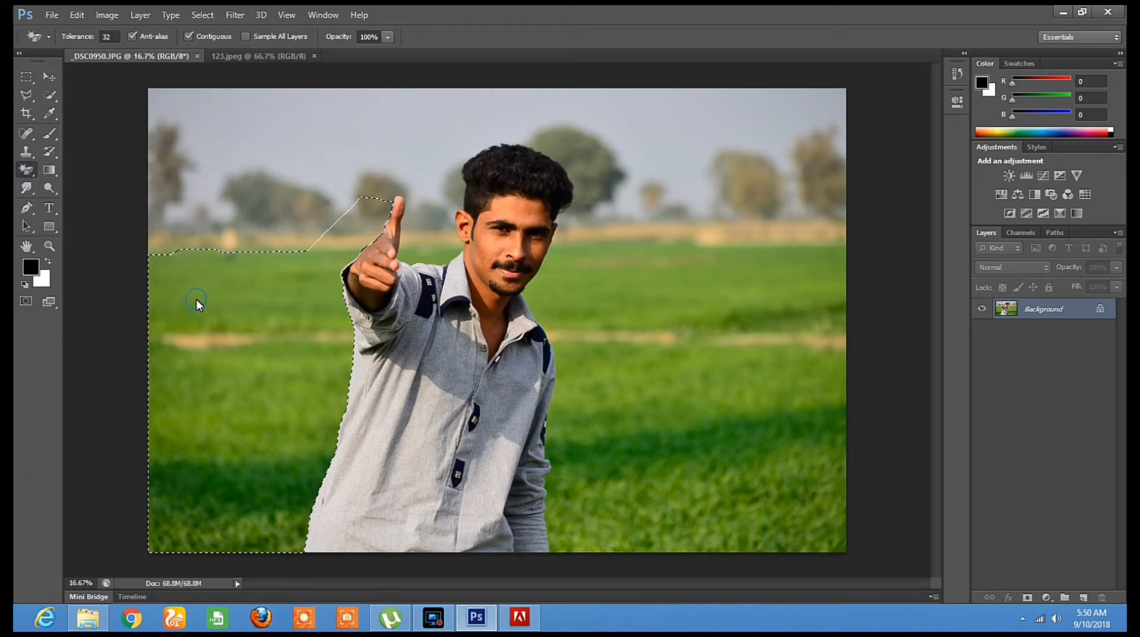
Set the Eraser brush size to 349 px and erase the leftover background patches inside the selection
right_click(27, 170)
click(88, 168)
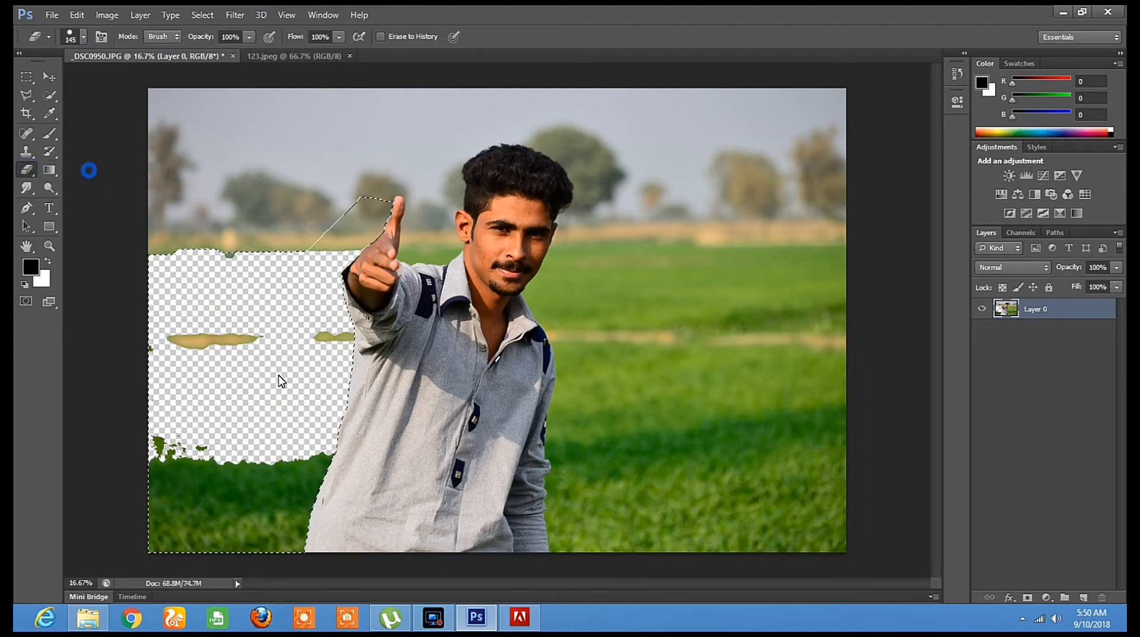
right_click(278, 375)
drag(380, 407, 397, 407)
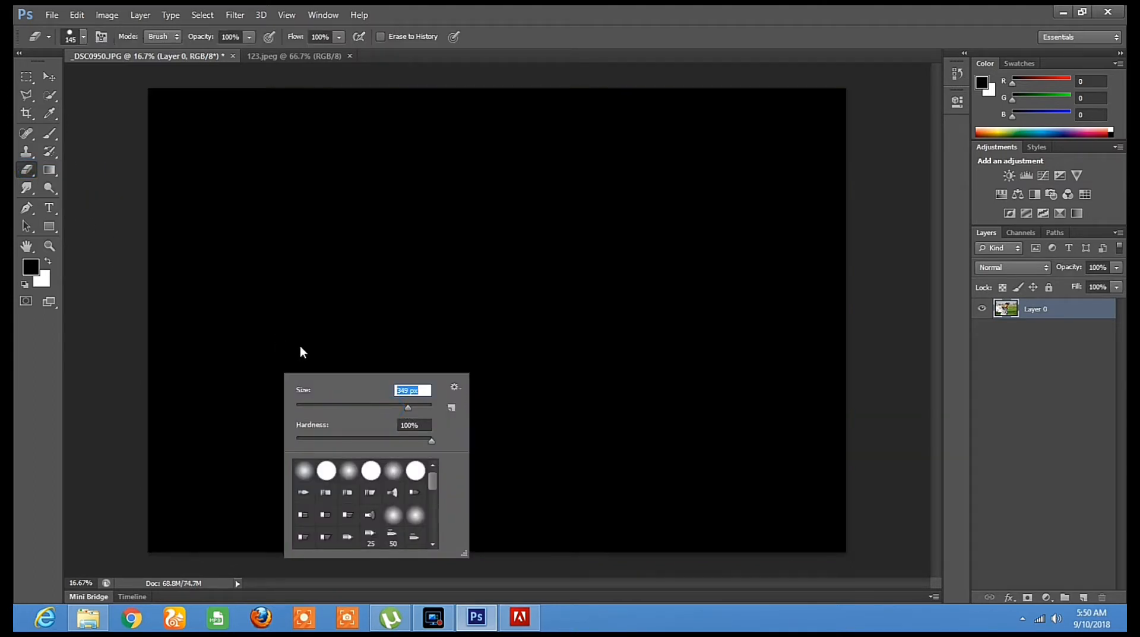
click(262, 308)
drag(243, 330, 355, 343)
mouse_move(184, 491)
mouse_down()
mouse_move(318, 462)
mouse_move(152, 525)
mouse_move(350, 537)
mouse_up()
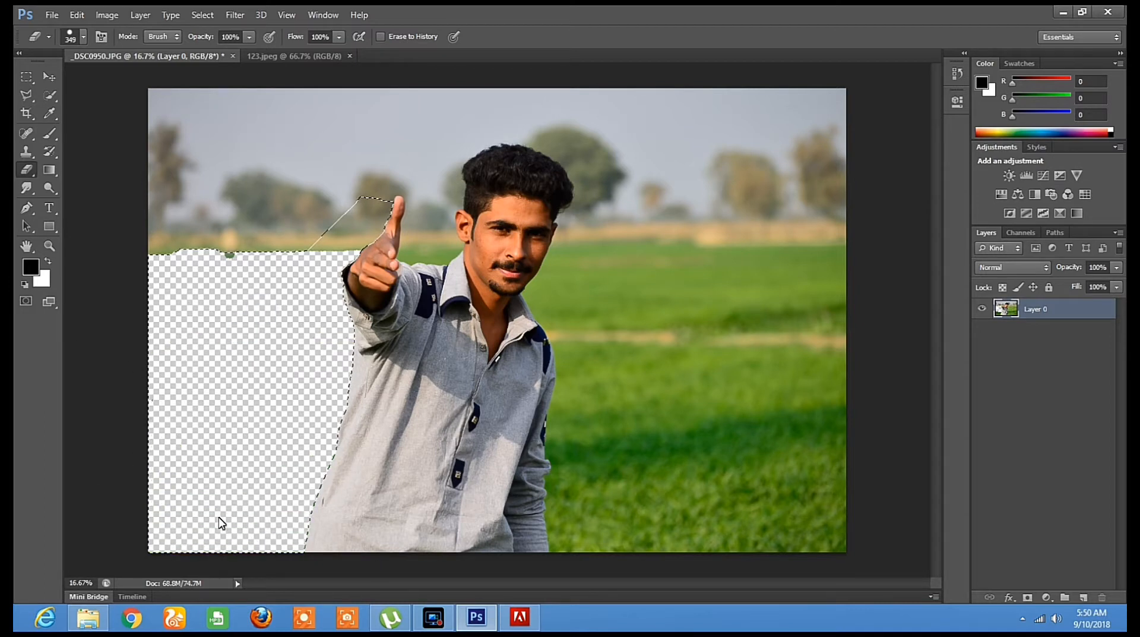
mouse_move(289, 209)
mouse_down()
mouse_move(518, 187)
mouse_move(312, 221)
mouse_up()
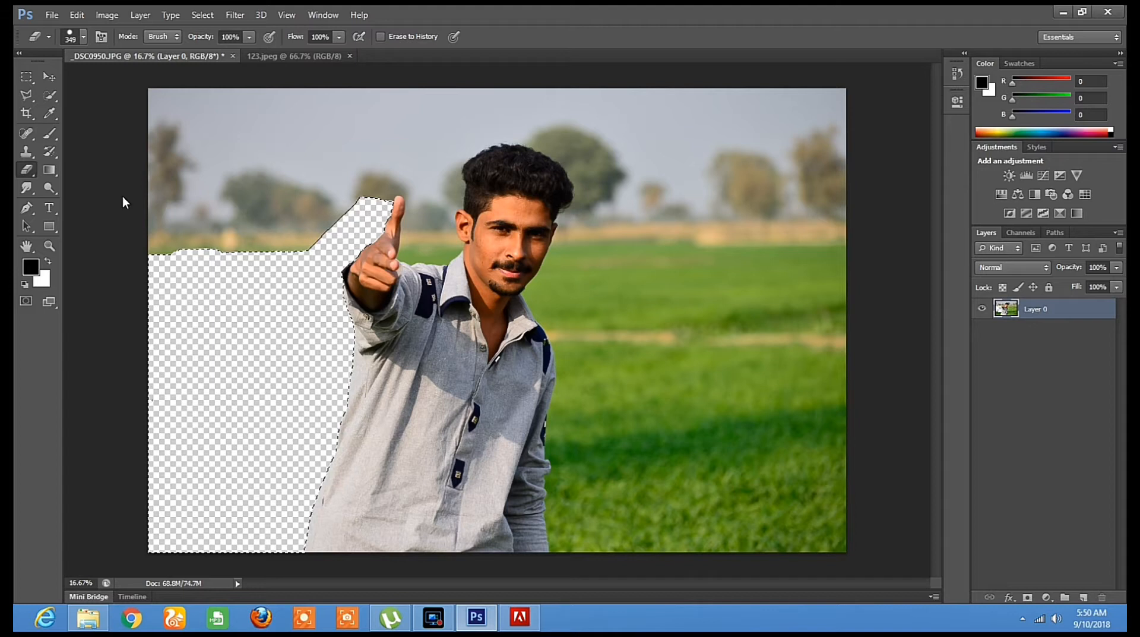
Try to quick-select the background between the raised finger and the head, leaving the ear out
click(49, 97)
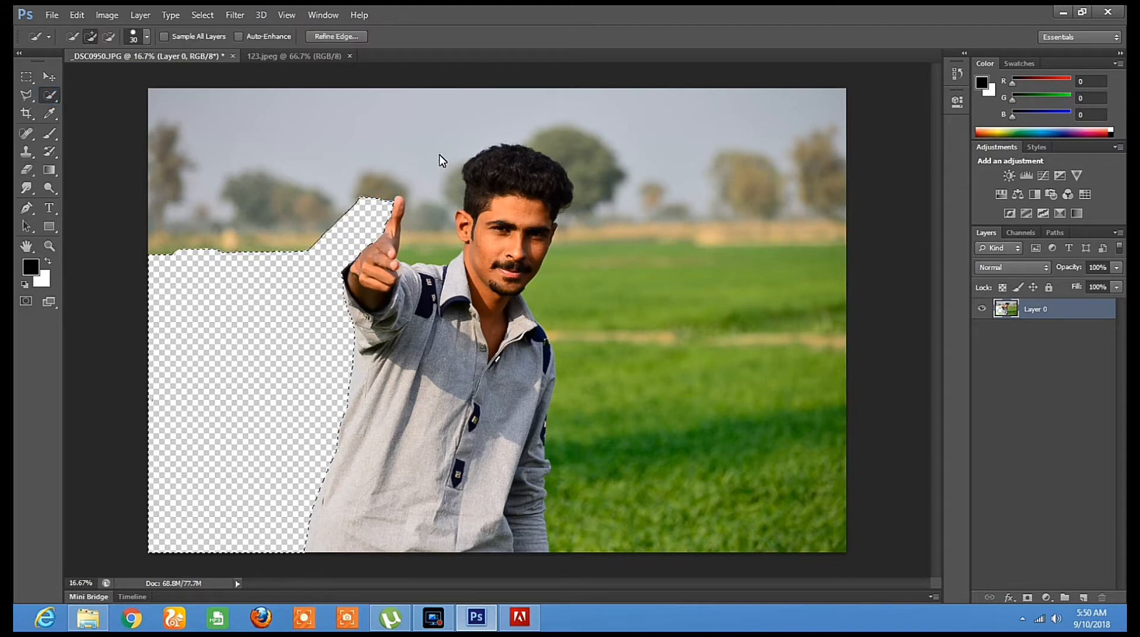
mouse_move(385, 194)
mouse_down()
mouse_move(418, 170)
mouse_move(116, 99)
mouse_move(353, 170)
mouse_move(405, 172)
mouse_up()
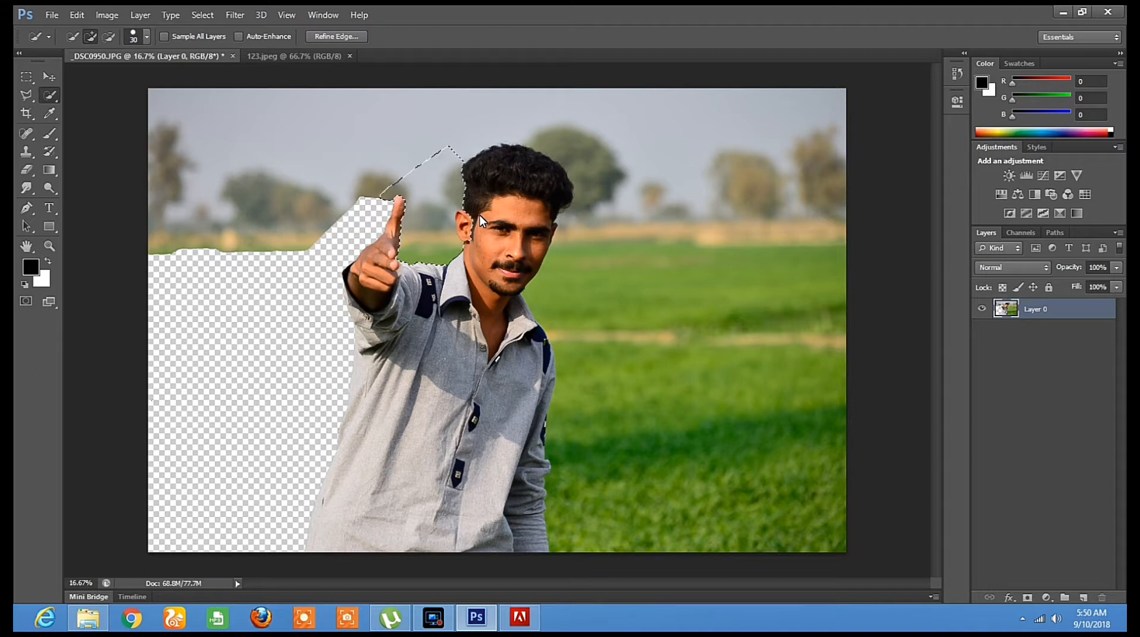
key(alt)
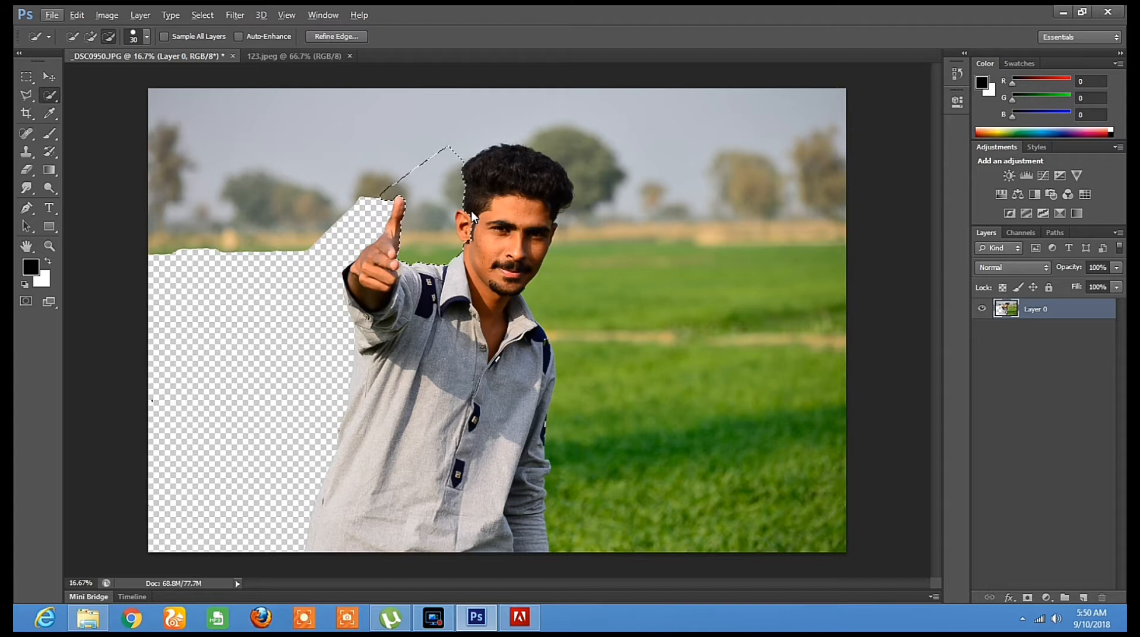
alt+click(472, 210)
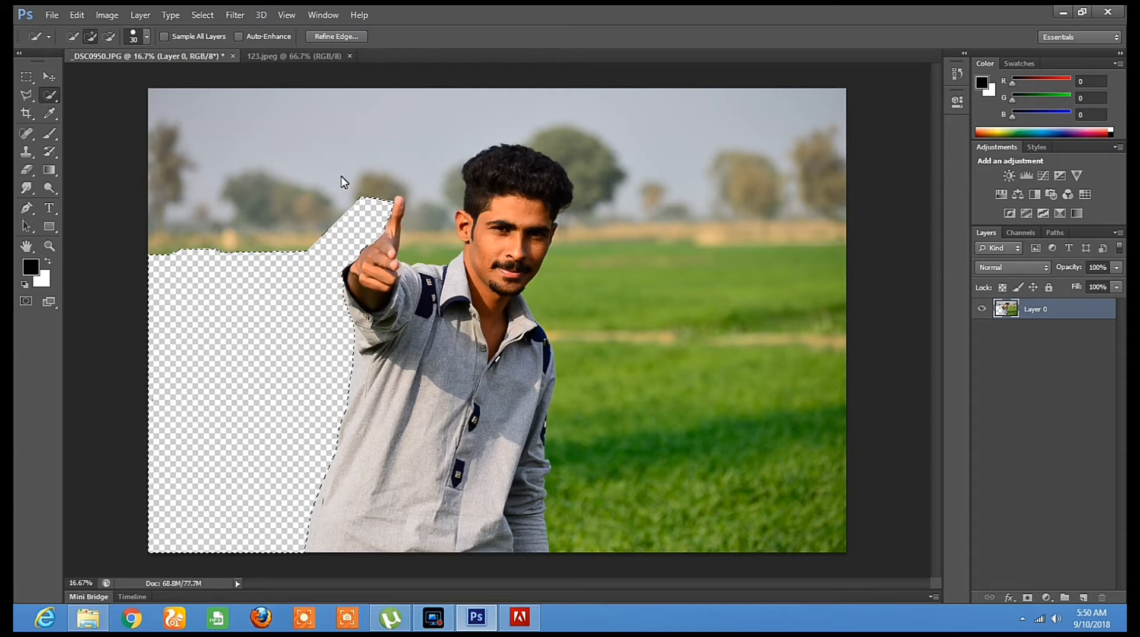
Clear the selection over the erased area left of the man
click(26, 95)
click(305, 148)
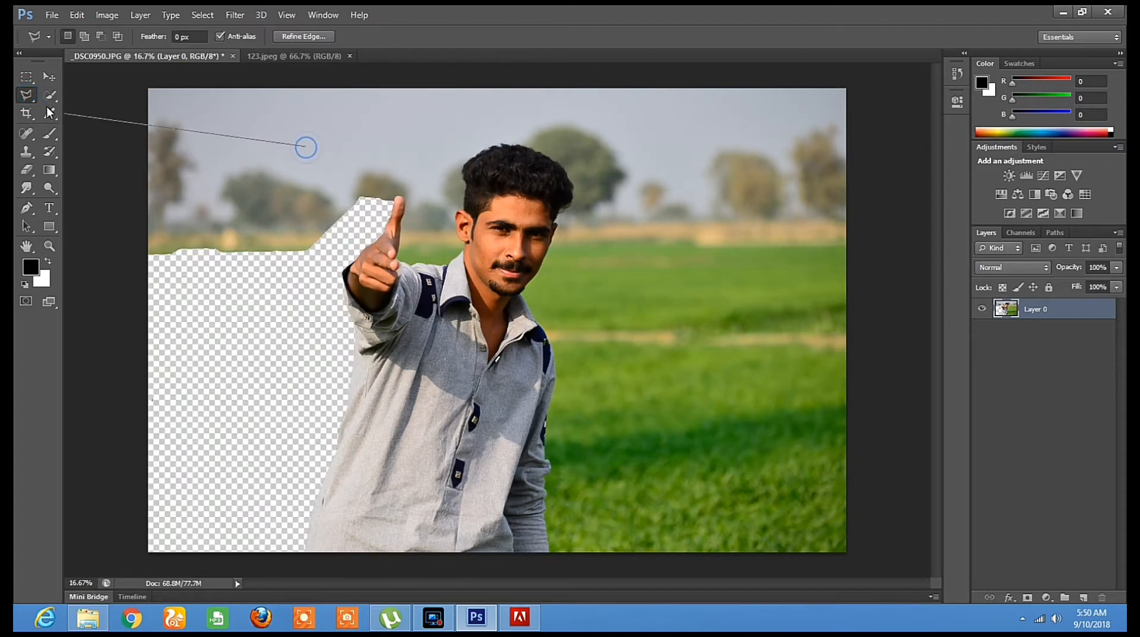
double_click(199, 127)
click(574, 236)
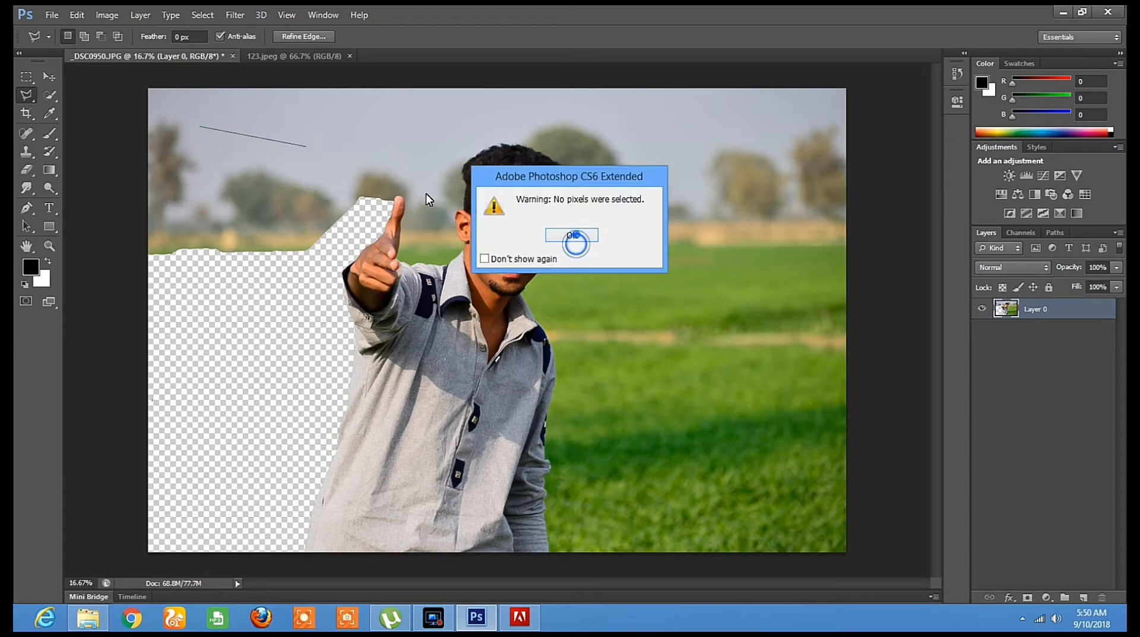
Quick-select the background between the raised hand and the hair, excluding the ear, and erase it
click(50, 95)
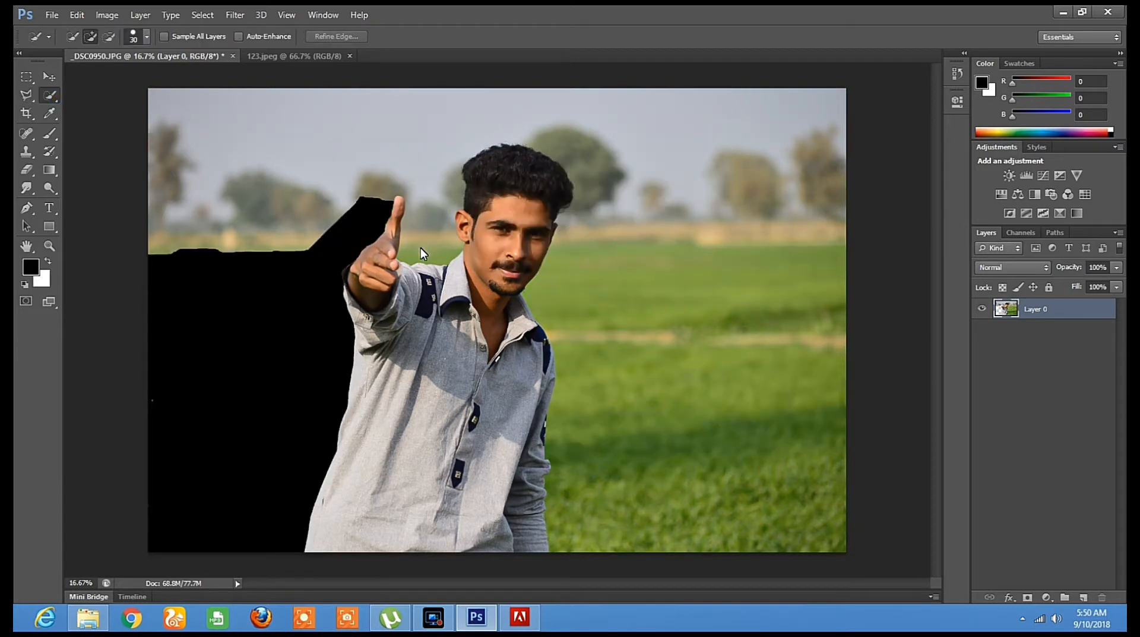
mouse_move(446, 229)
mouse_down()
mouse_move(453, 142)
mouse_move(516, 118)
mouse_up()
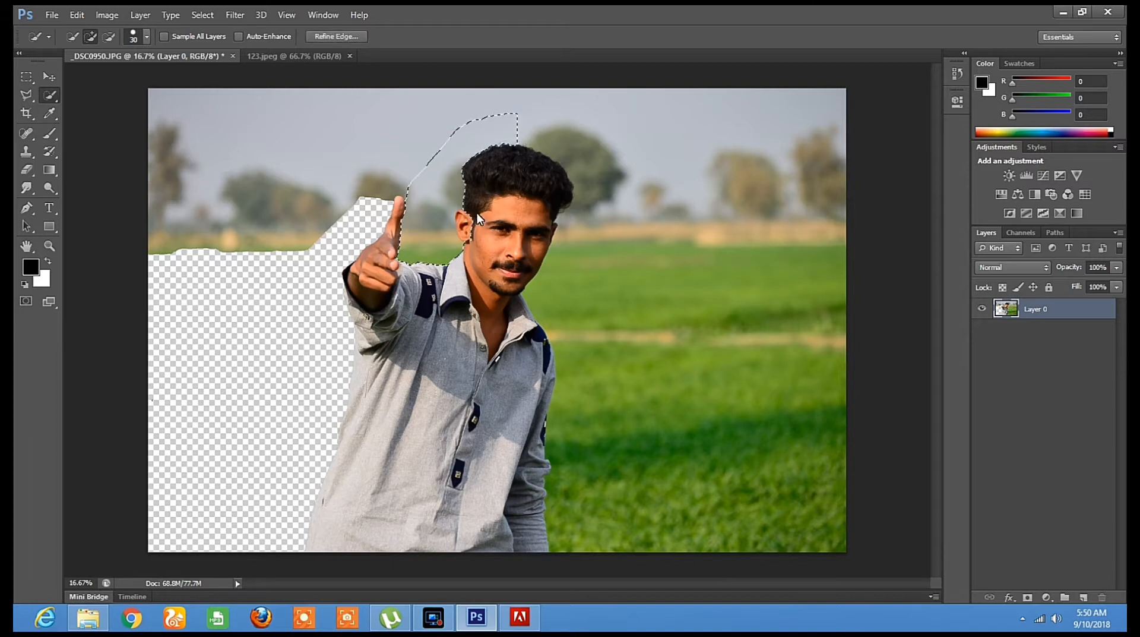
key(alt)
alt+click(461, 241)
click(26, 169)
mouse_move(431, 158)
mouse_down()
mouse_move(446, 102)
mouse_move(419, 172)
mouse_up()
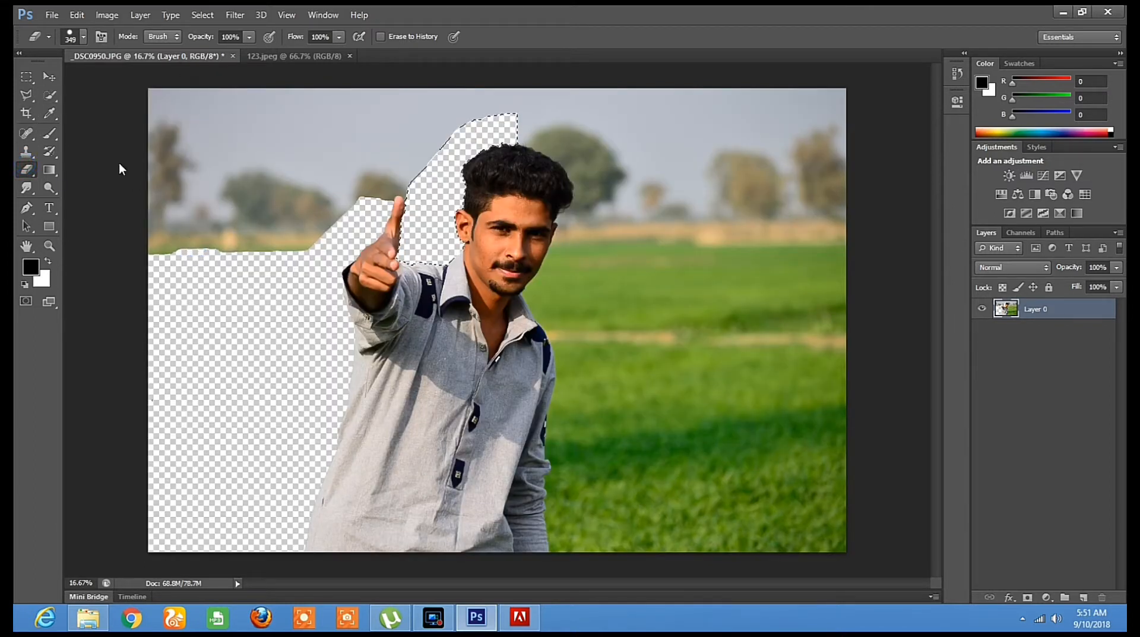
Clear the selection between the hand and the head
key(l)
click(254, 200)
click(300, 187)
click(556, 232)
Erase the background around the raised fingertip and the trees and sky on the photo's upper-left side freehand
click(27, 169)
mouse_move(299, 259)
mouse_down()
mouse_move(323, 224)
mouse_move(377, 188)
mouse_up()
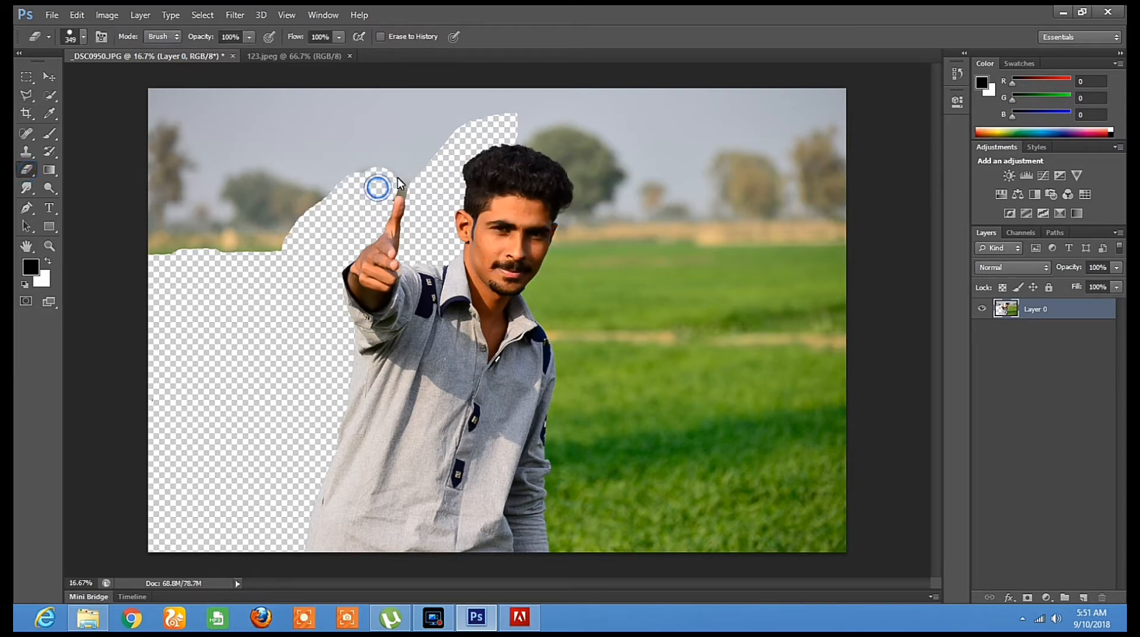
click(401, 174)
click(410, 175)
click(420, 186)
click(410, 178)
click(409, 179)
click(404, 179)
click(387, 181)
mouse_move(374, 181)
mouse_down()
mouse_move(252, 234)
mouse_move(168, 364)
mouse_move(223, 202)
mouse_up()
drag(234, 110, 232, 157)
Detach the 123.jpeg road image into its own window and close it
mouse_move(252, 58)
mouse_down()
mouse_move(237, 139)
mouse_move(246, 88)
mouse_up()
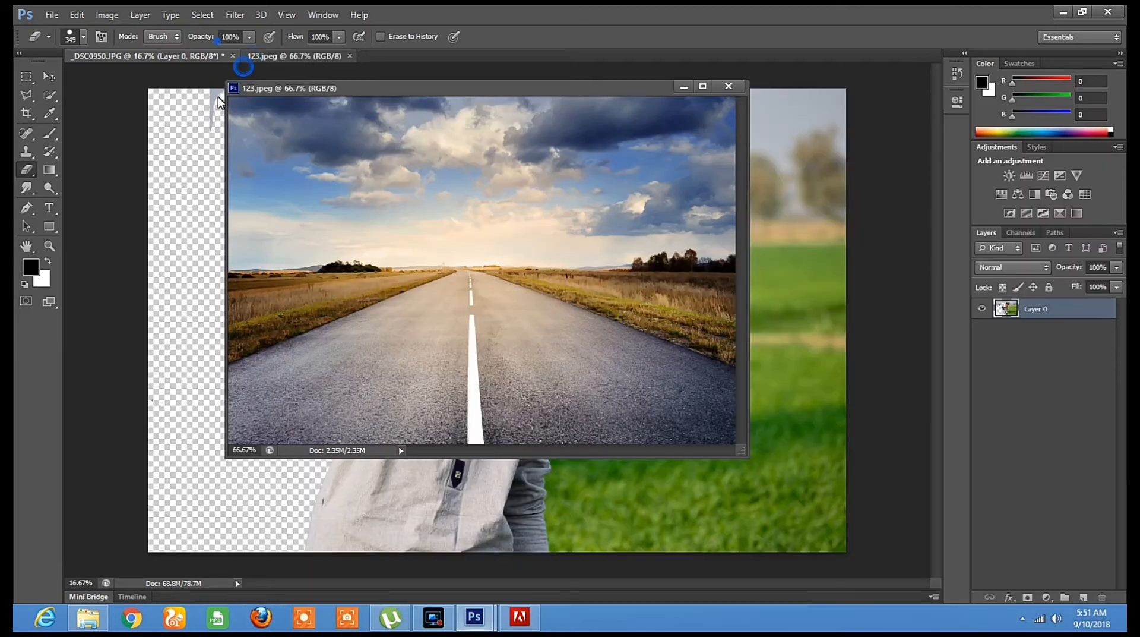
click(728, 90)
click(724, 88)
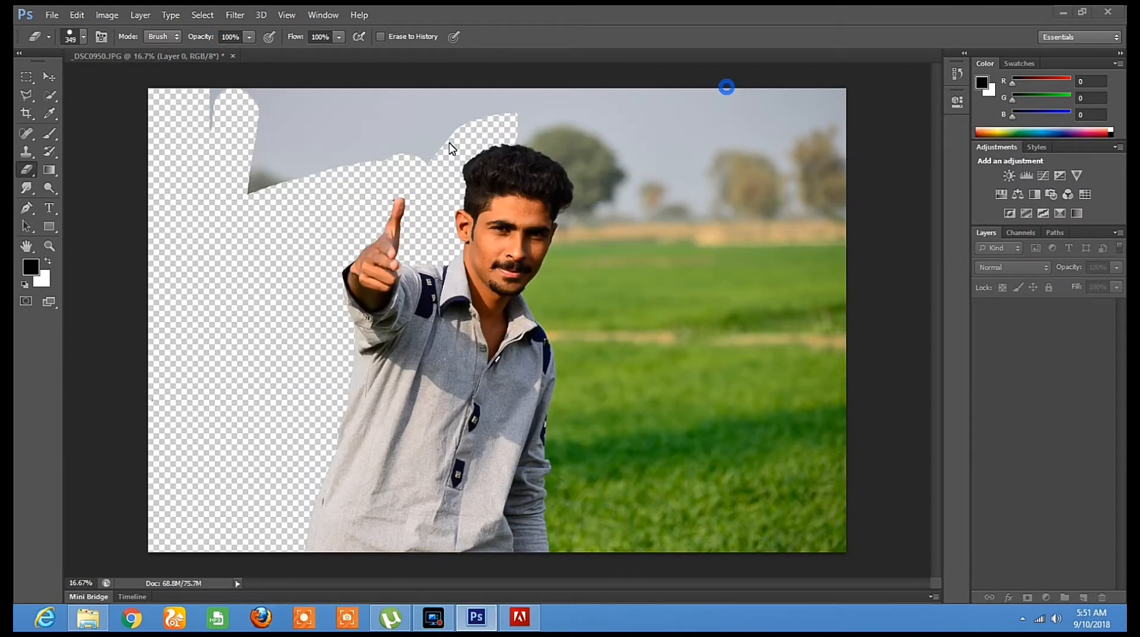
Erase the remaining sky left of the head and quick-select the whole background on the man's right-hand side of the photo
mouse_move(255, 194)
mouse_down()
mouse_move(223, 107)
mouse_move(292, 145)
mouse_move(420, 139)
mouse_move(348, 157)
mouse_move(342, 112)
mouse_move(373, 96)
mouse_move(435, 138)
mouse_move(512, 110)
mouse_move(459, 96)
mouse_move(538, 107)
mouse_move(583, 197)
mouse_move(544, 301)
mouse_move(567, 343)
mouse_move(579, 433)
mouse_move(568, 515)
mouse_up()
click(51, 94)
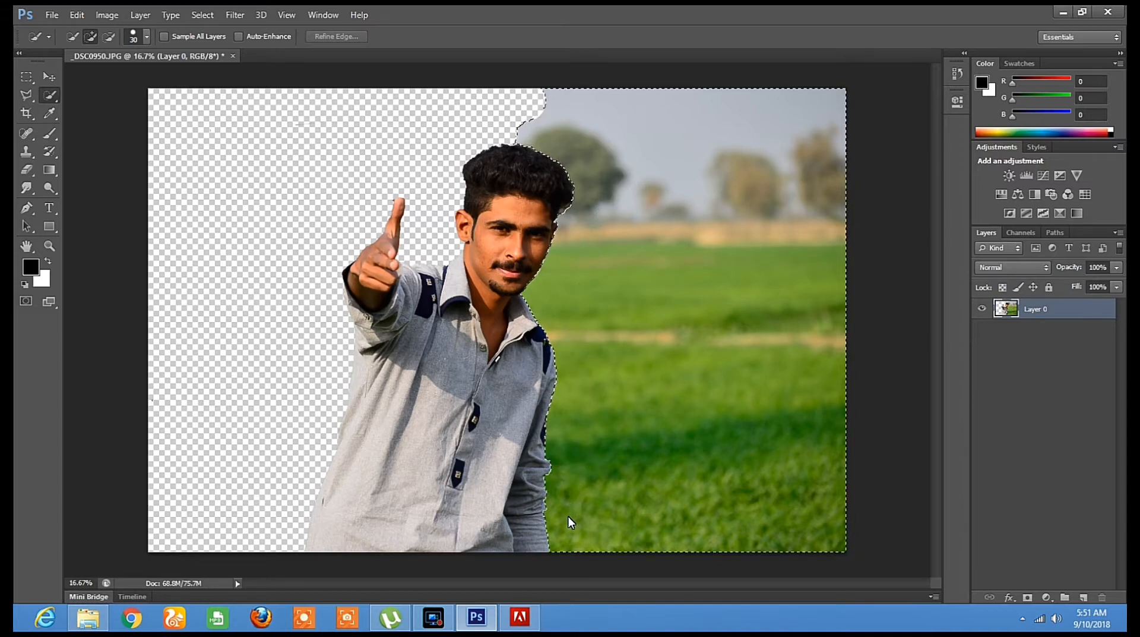
click(26, 169)
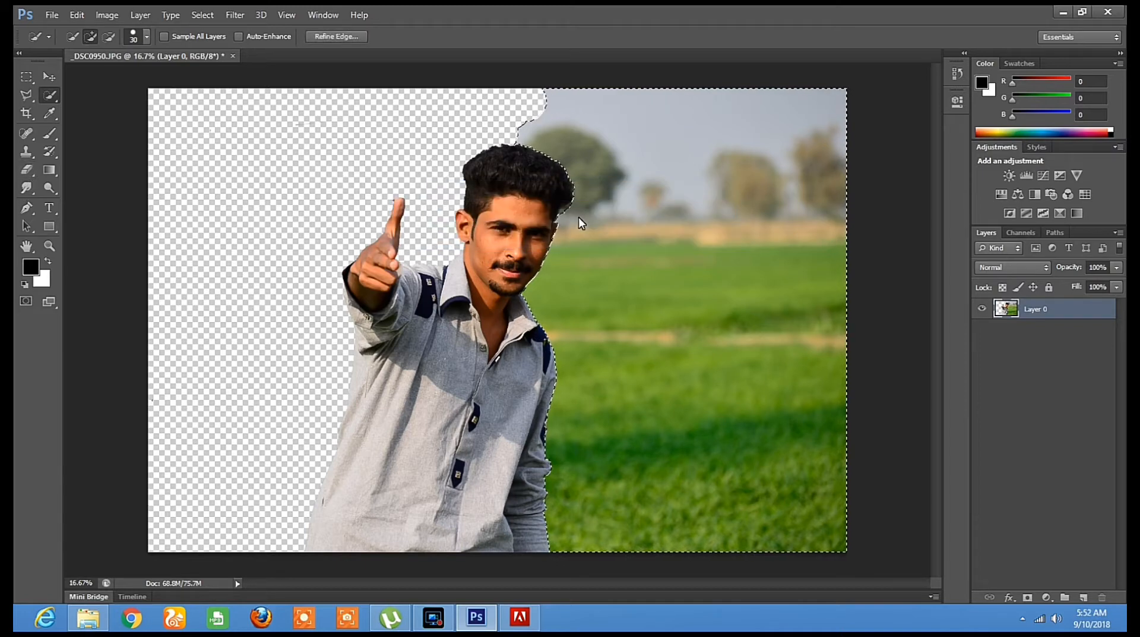
Erase the selected sky, trees and green field beside the man down to the photo's lower edge
click(26, 170)
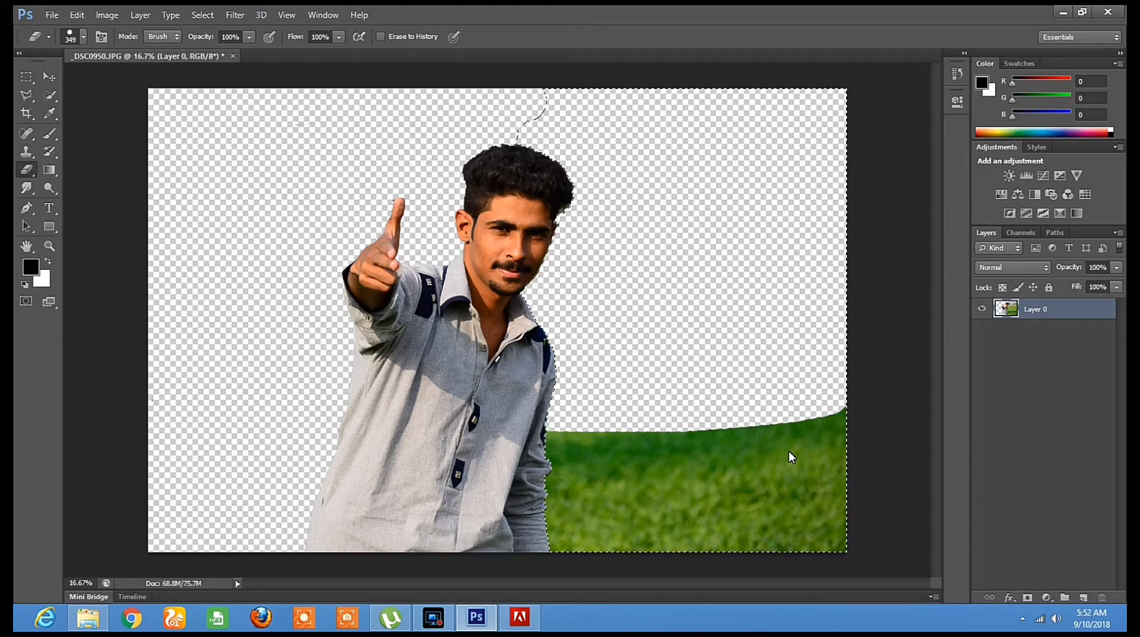
mouse_move(789, 450)
mouse_down()
mouse_move(626, 462)
mouse_move(904, 450)
mouse_move(479, 435)
mouse_up()
mouse_move(440, 468)
mouse_down()
mouse_move(649, 476)
mouse_move(860, 519)
mouse_up()
drag(916, 578, 871, 488)
mouse_move(894, 424)
mouse_down()
mouse_move(548, 480)
mouse_move(740, 461)
mouse_up()
mouse_move(739, 462)
mouse_down()
mouse_move(914, 504)
mouse_move(868, 422)
mouse_move(824, 401)
mouse_move(525, 440)
mouse_up()
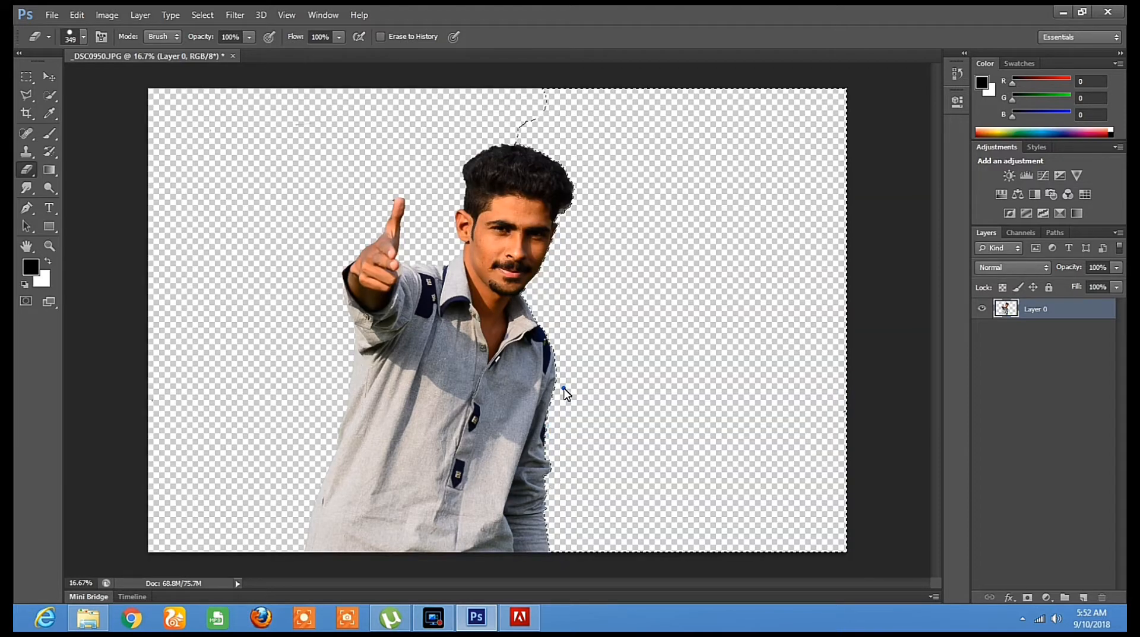
Clear the active selection around the erased background using the Polygonal Lasso tool
click(27, 95)
click(250, 140)
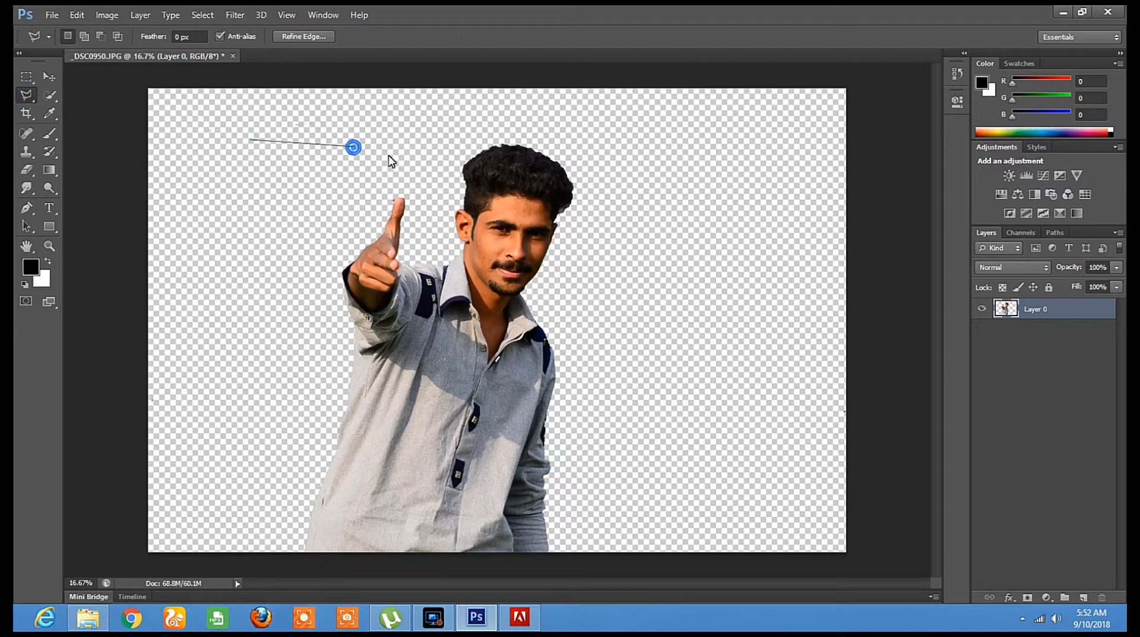
double_click(353, 147)
click(569, 233)
Open the road image 123.jpeg and select its entire area with the Rectangular Marquee tool
click(52, 16)
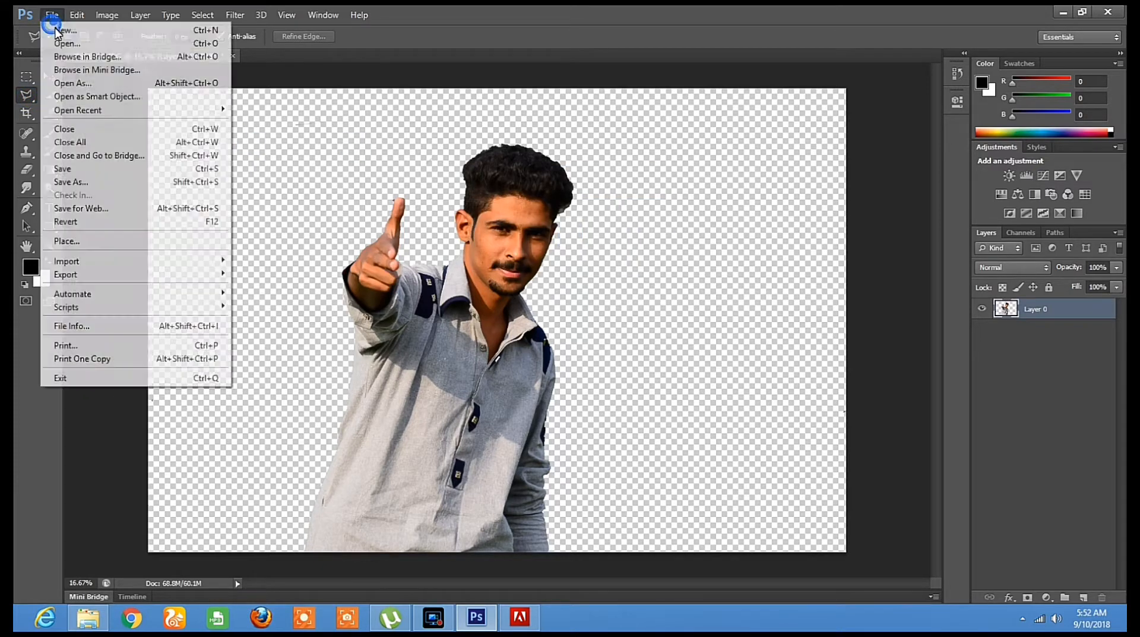
click(62, 42)
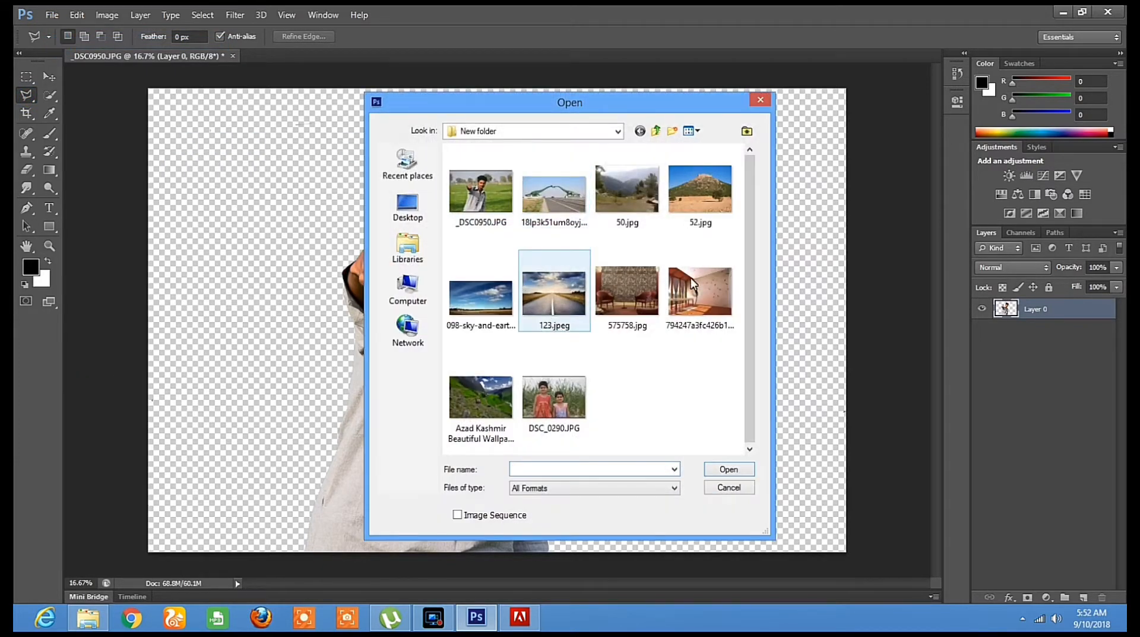
double_click(563, 288)
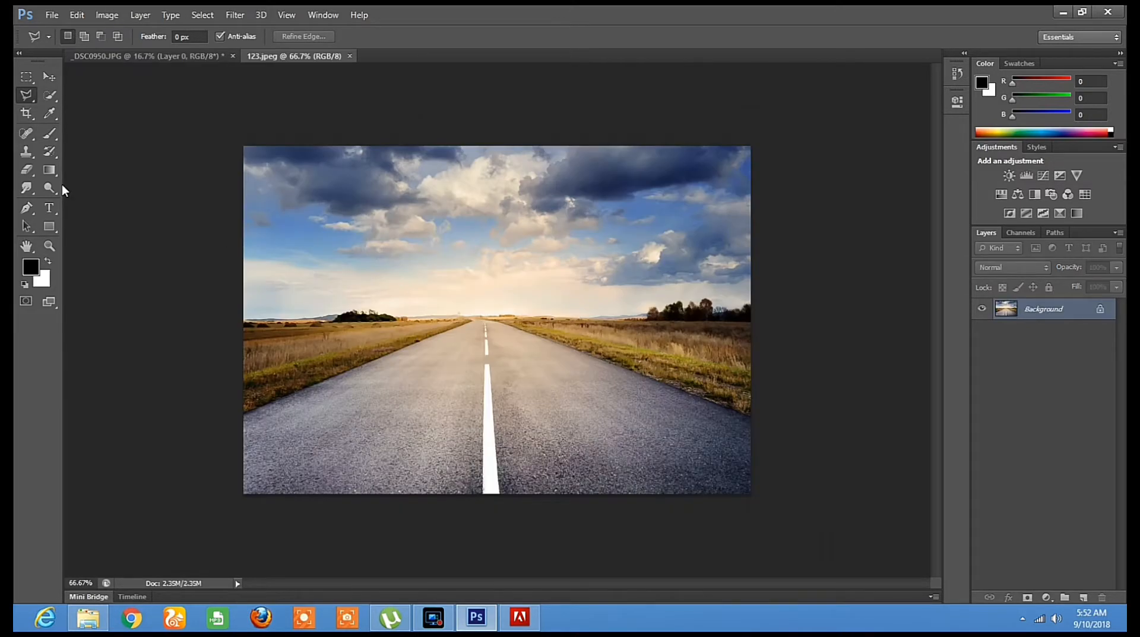
click(26, 76)
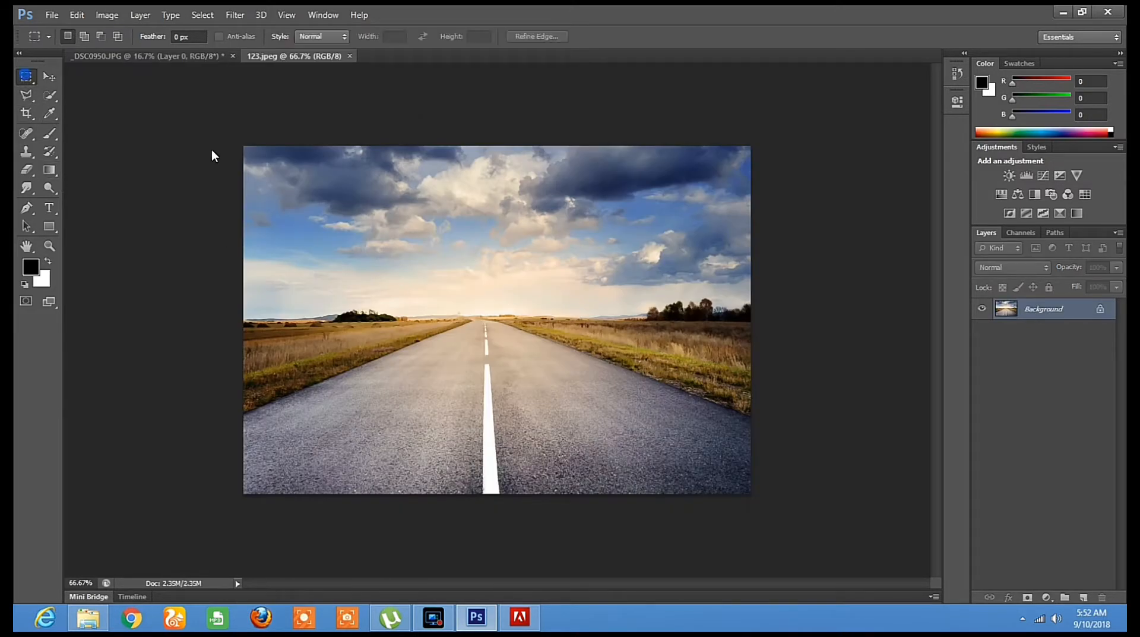
drag(233, 144, 756, 504)
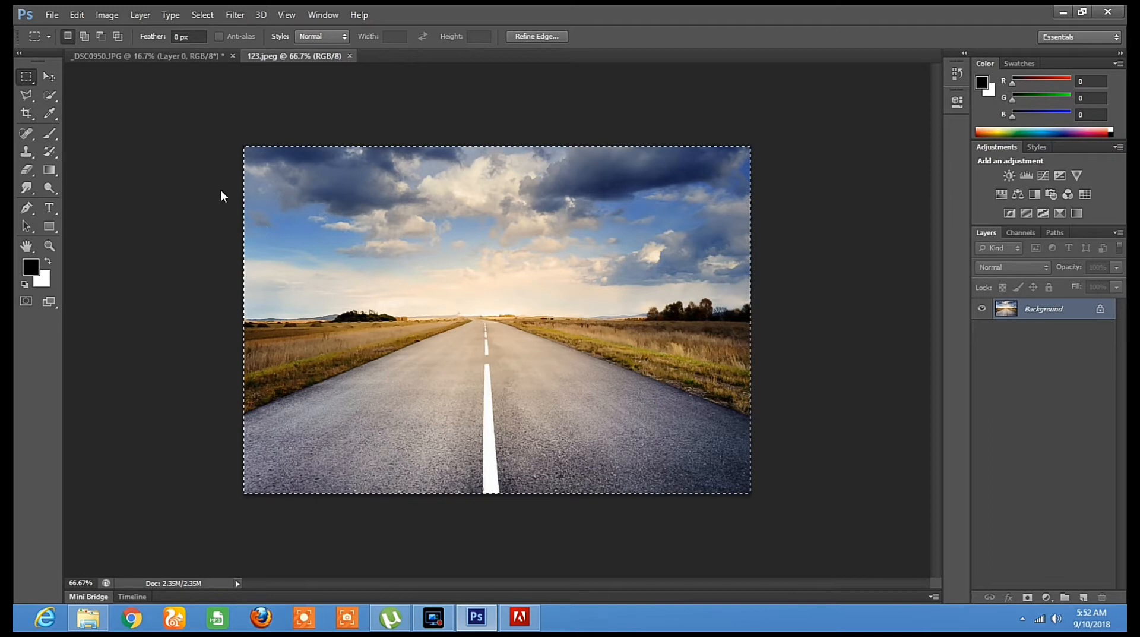
Move the selected road image into the _DSC0950.JPG document, accepting the colour profile conversion
click(49, 76)
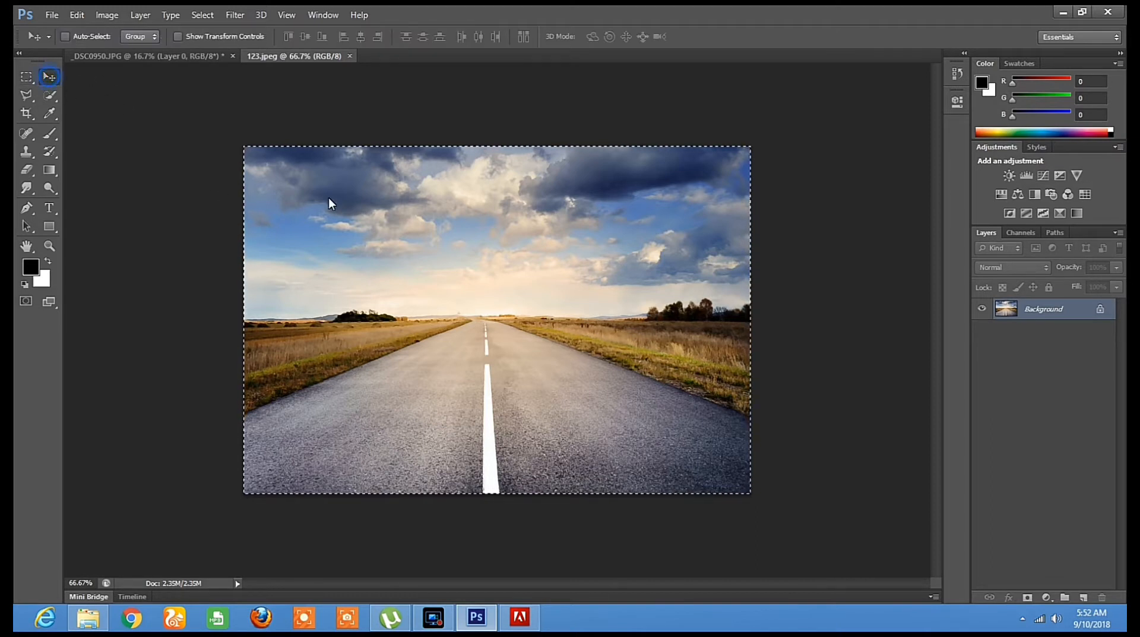
drag(362, 248, 406, 275)
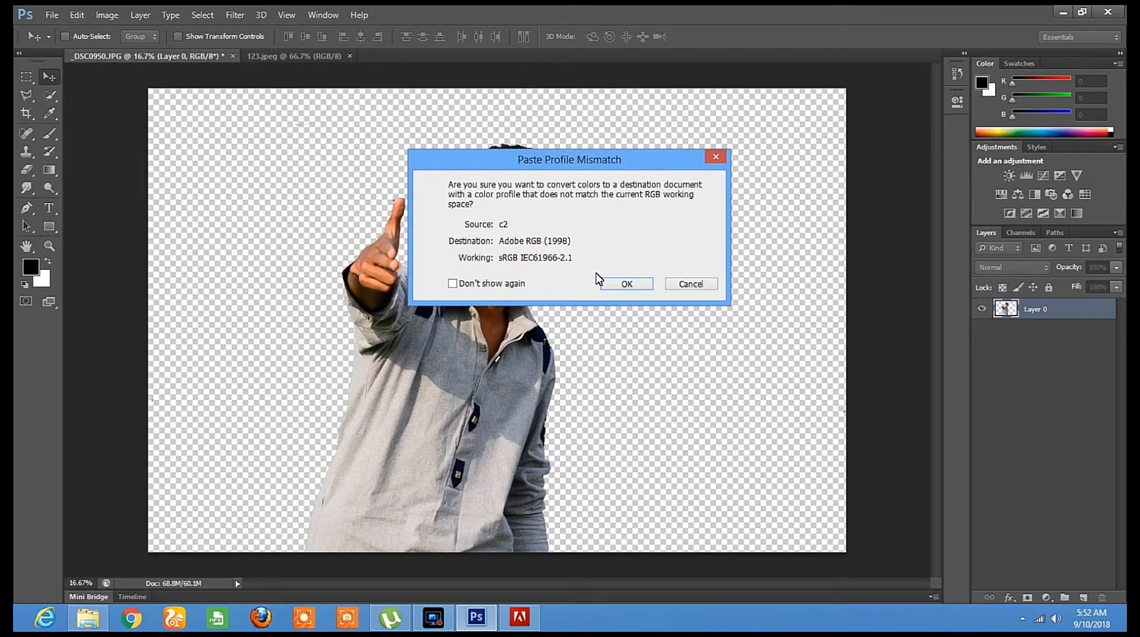
click(619, 288)
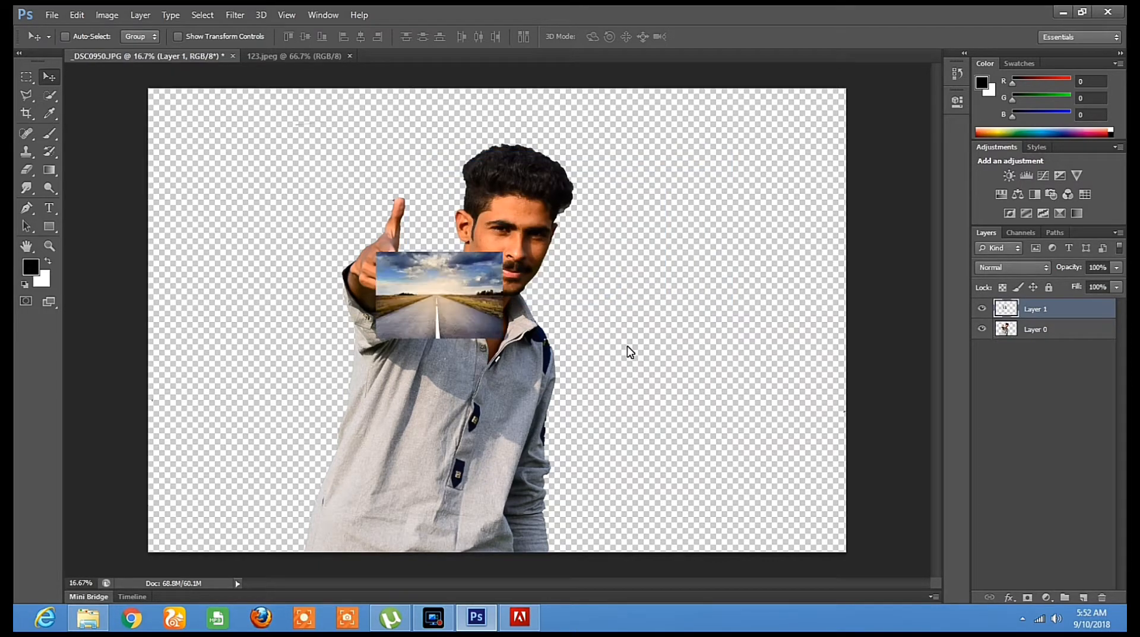
Free-transform the road layer to fill the whole canvas, about 550% wide and 533% high, and apply the transformation
drag(458, 290, 384, 354)
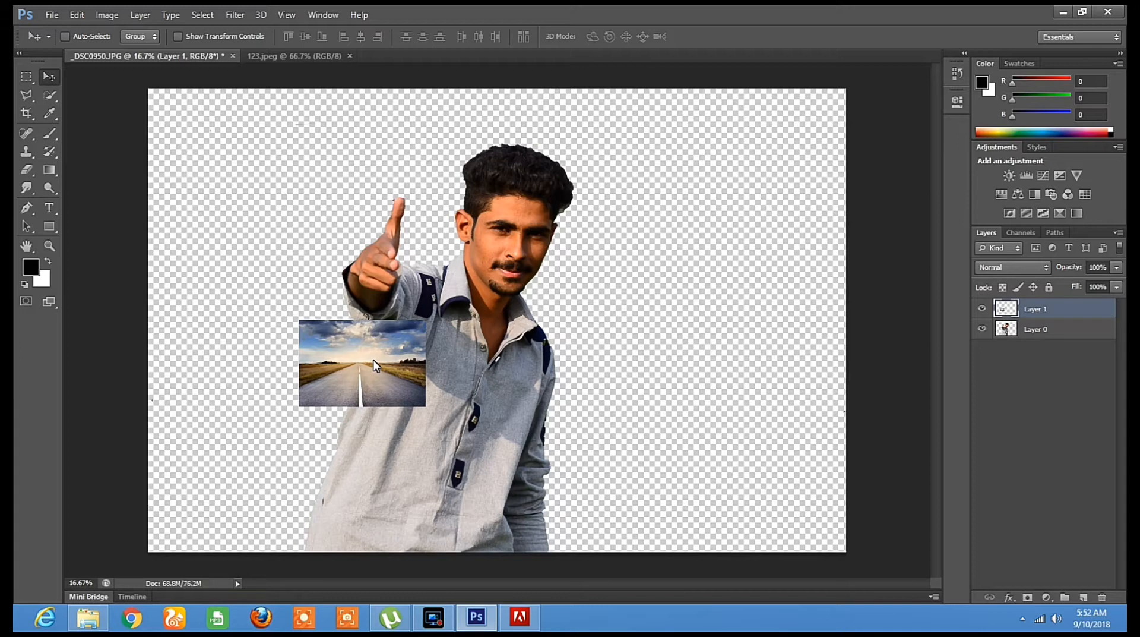
key(ctrl+t)
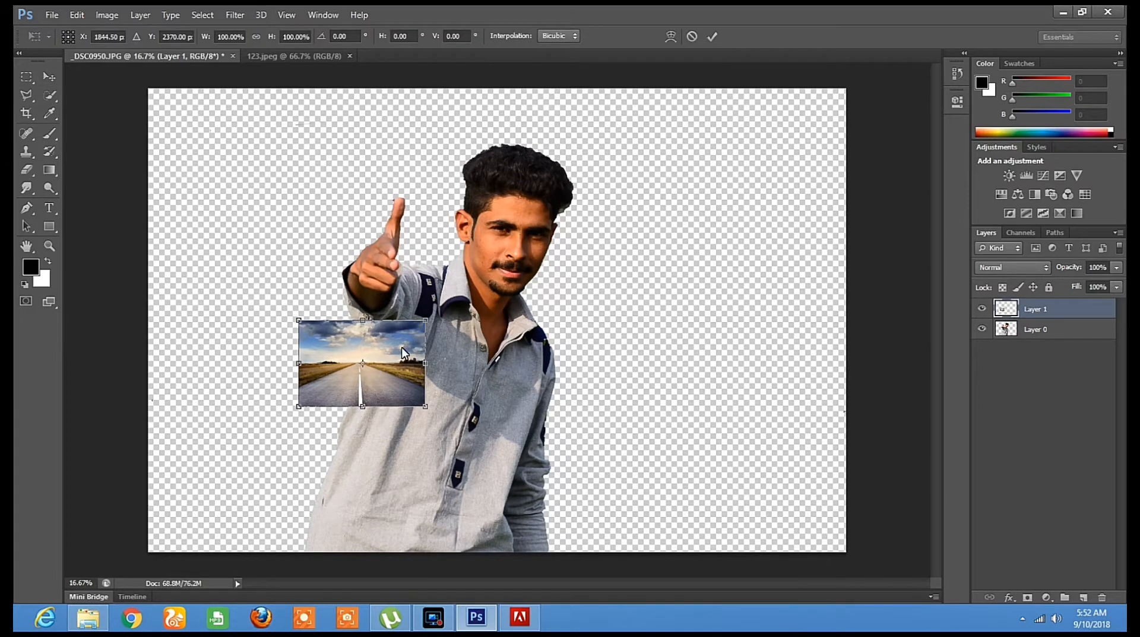
drag(428, 318, 847, 94)
drag(305, 408, 149, 551)
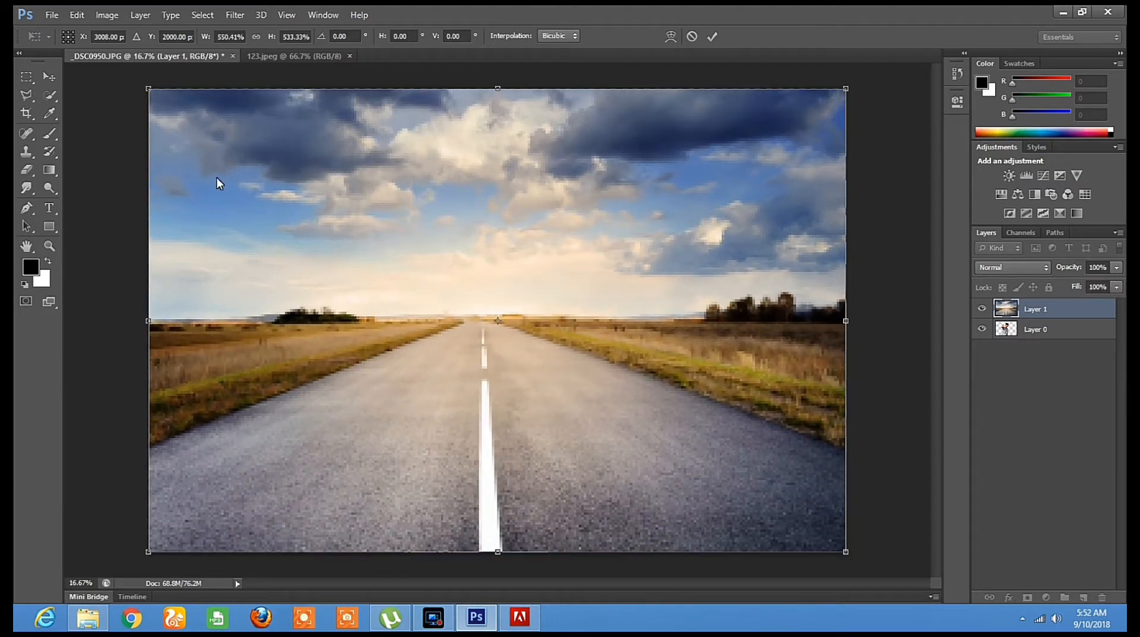
click(56, 77)
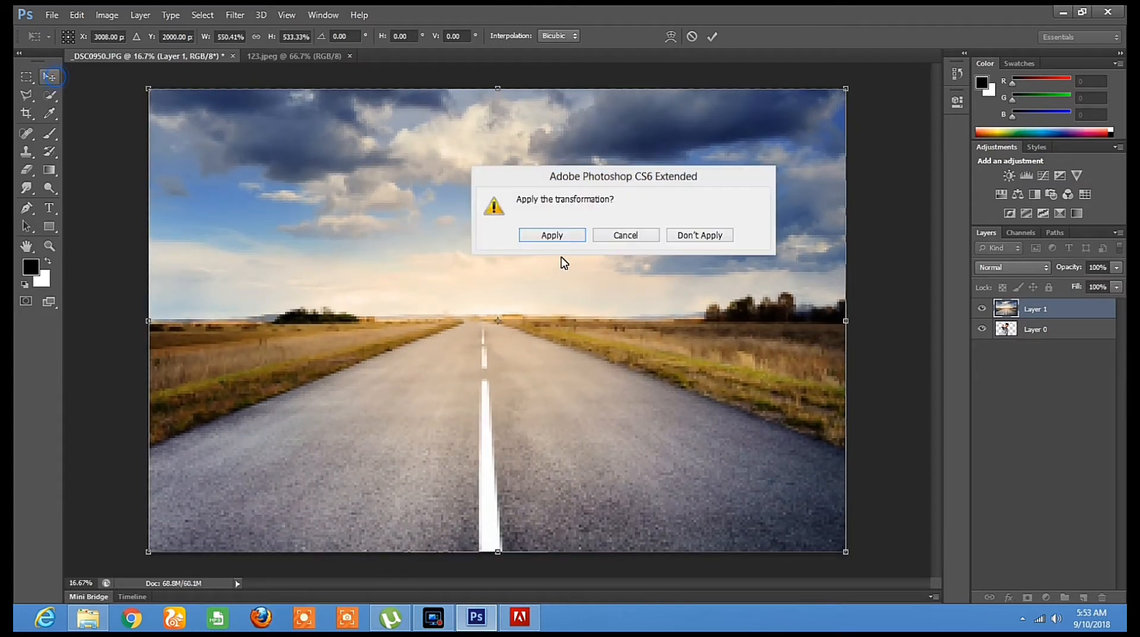
click(565, 237)
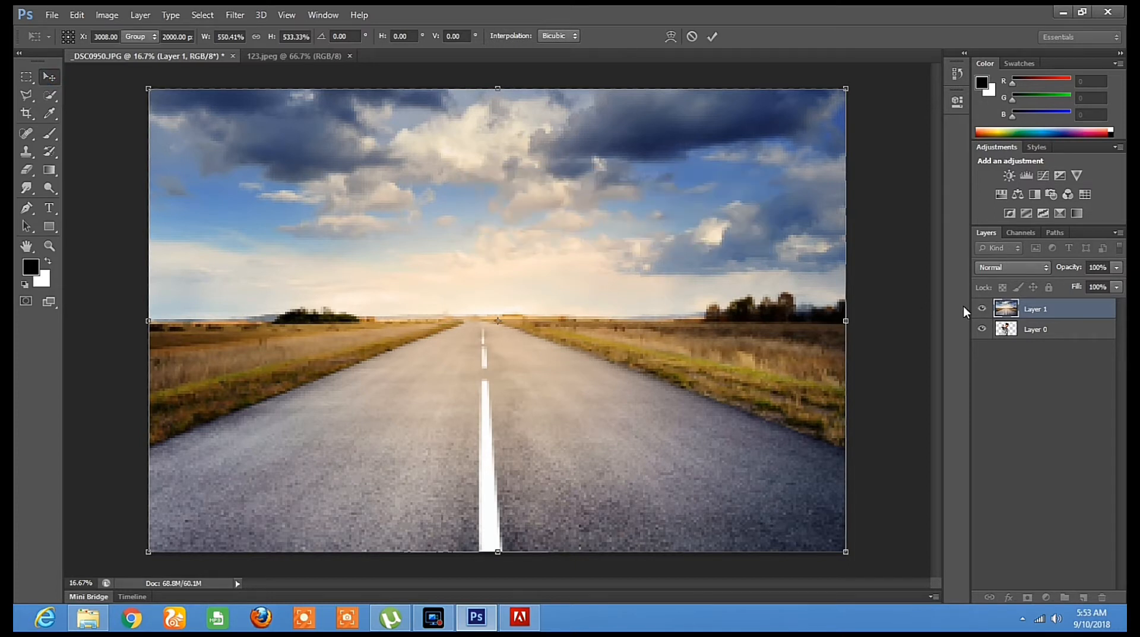
Reorder the layers so the cut-out man, Layer 0, sits above the road image, Layer 1
click(1032, 332)
drag(1032, 335, 1043, 312)
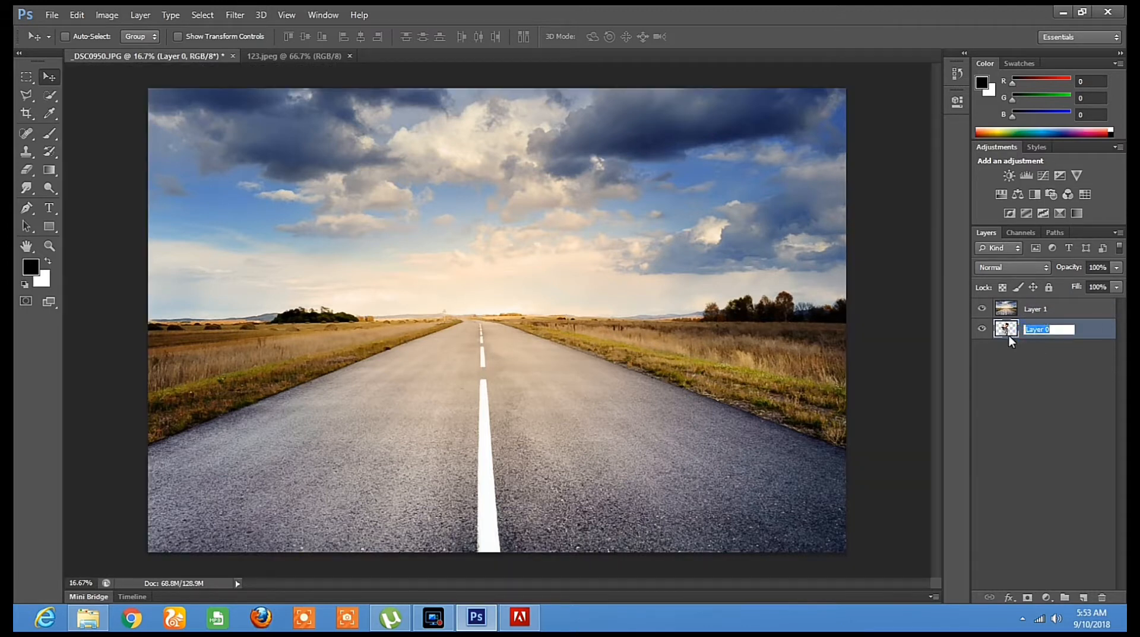
click(1015, 331)
mouse_move(1017, 334)
mouse_down()
mouse_move(1042, 313)
mouse_move(1038, 330)
mouse_up()
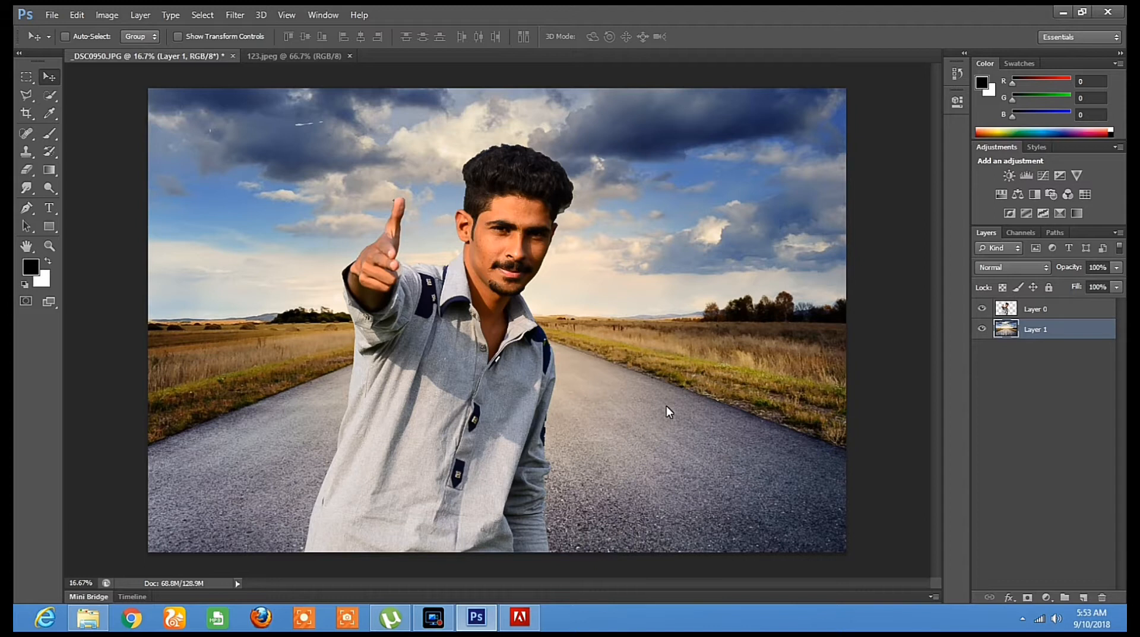
Shift the road layer behind the man and stretch it to about 109% width and 117% height, covering the canvas
right_click(636, 276)
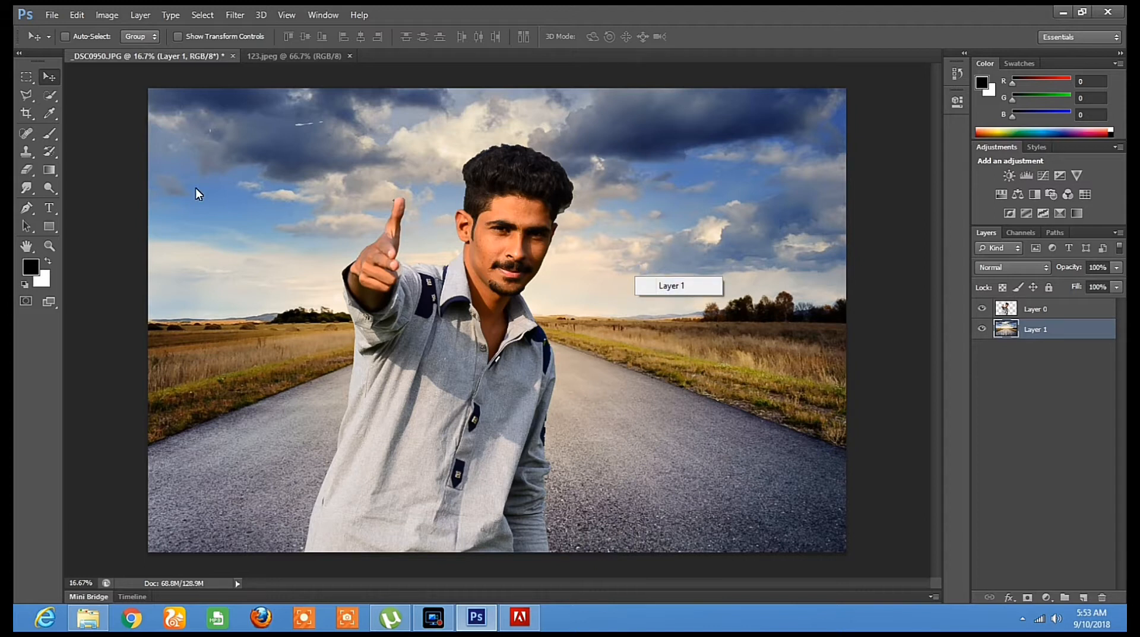
click(696, 195)
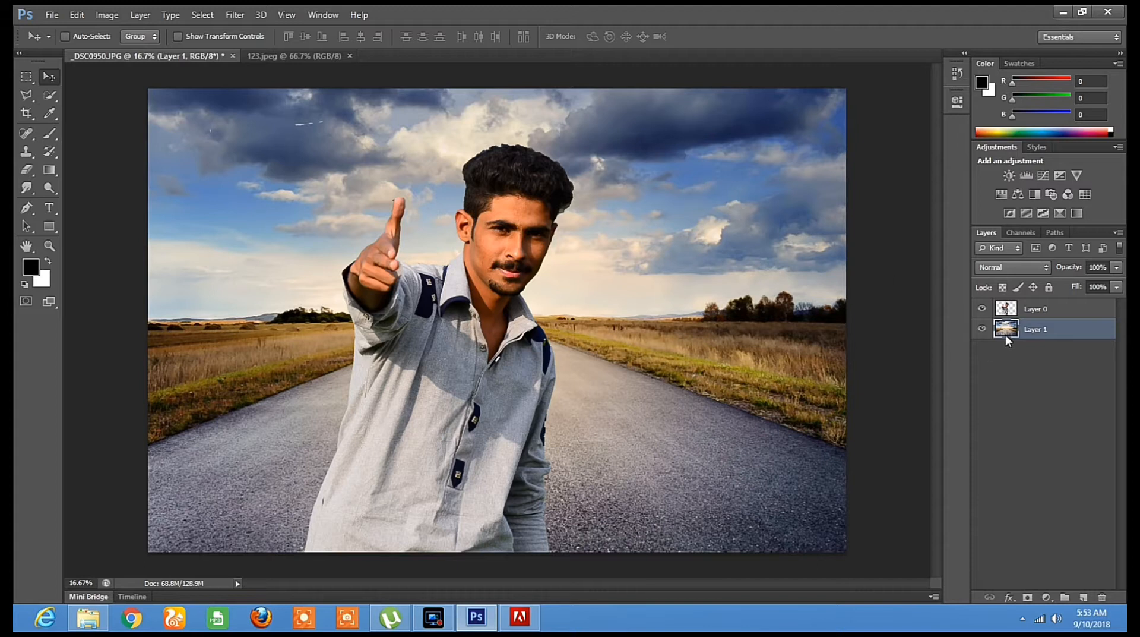
drag(732, 323, 706, 333)
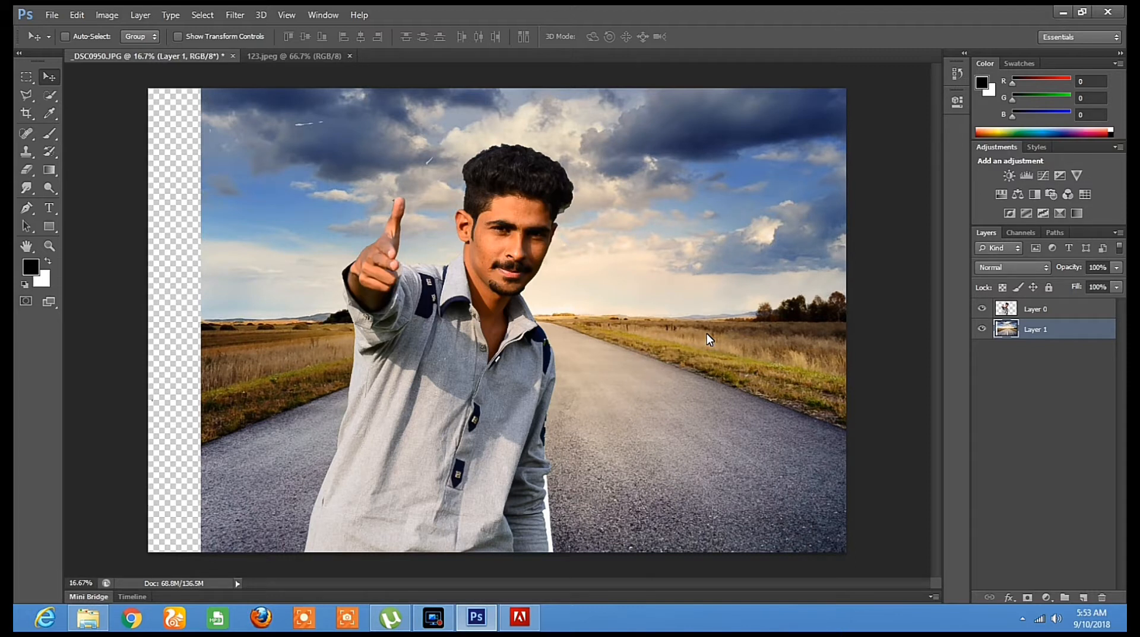
key(ctrl+t)
drag(201, 322, 138, 322)
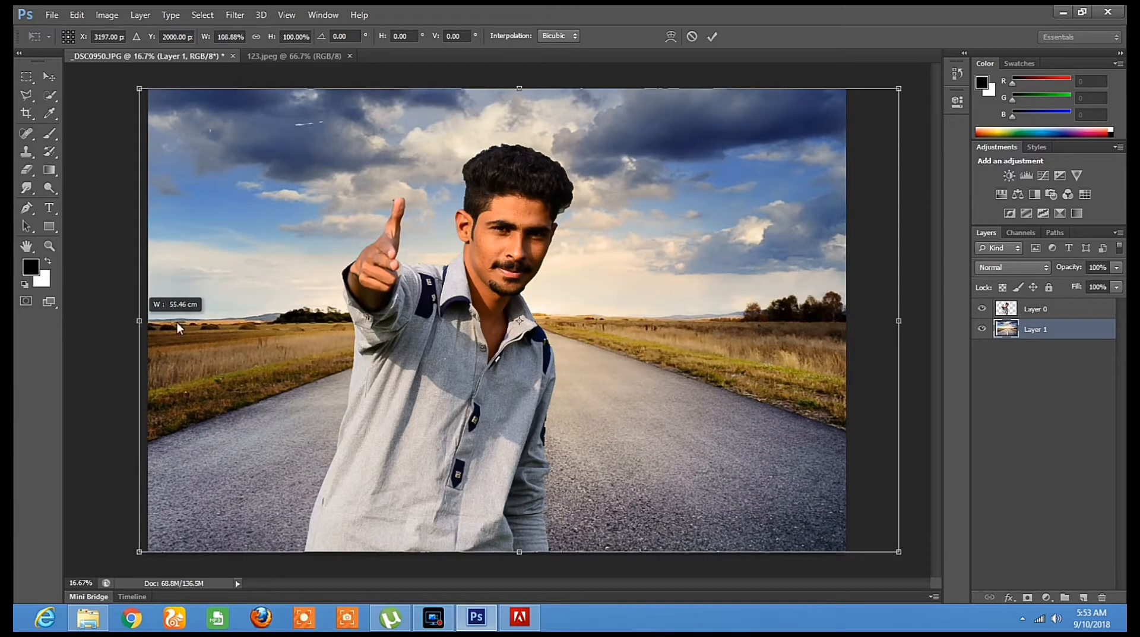
mouse_move(581, 305)
mouse_down()
mouse_move(586, 287)
mouse_move(568, 298)
mouse_up()
drag(508, 89, 506, 12)
drag(589, 294, 583, 340)
drag(552, 232, 552, 191)
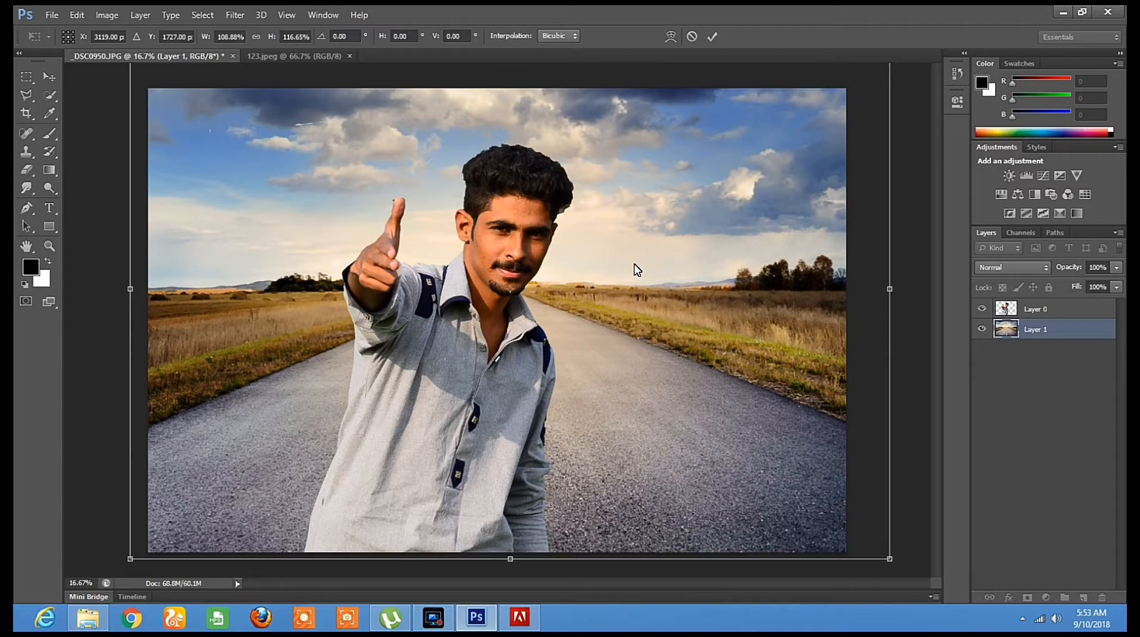
key(Return)
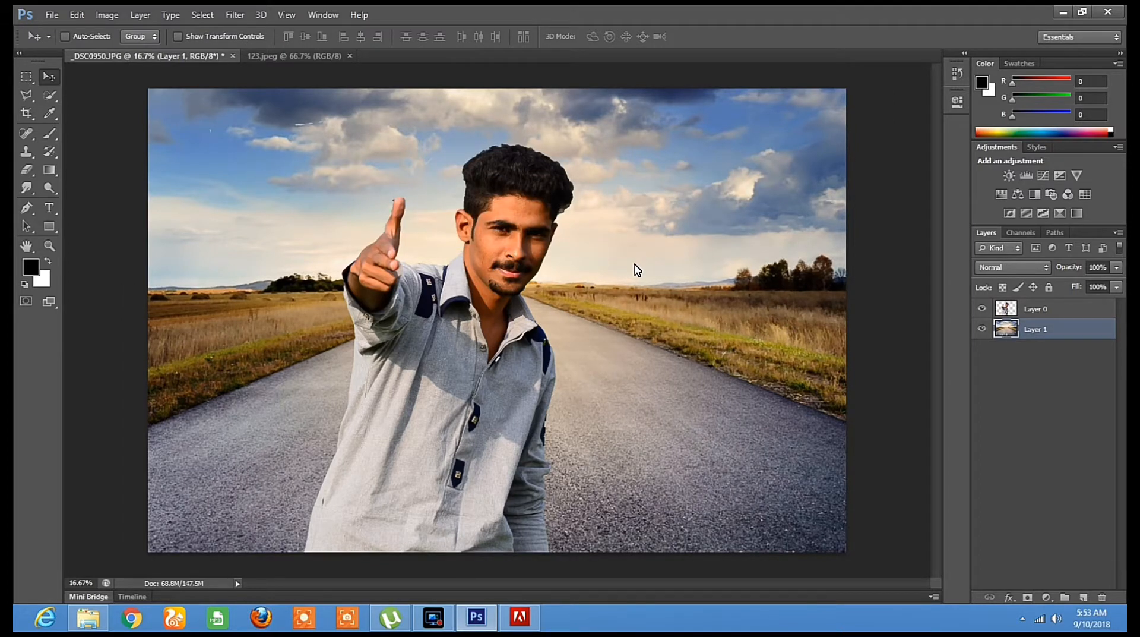
Brighten the road layer with a Curves adjustment, raising the RGB midtones from input 104 to output 134
key(ctrl+m)
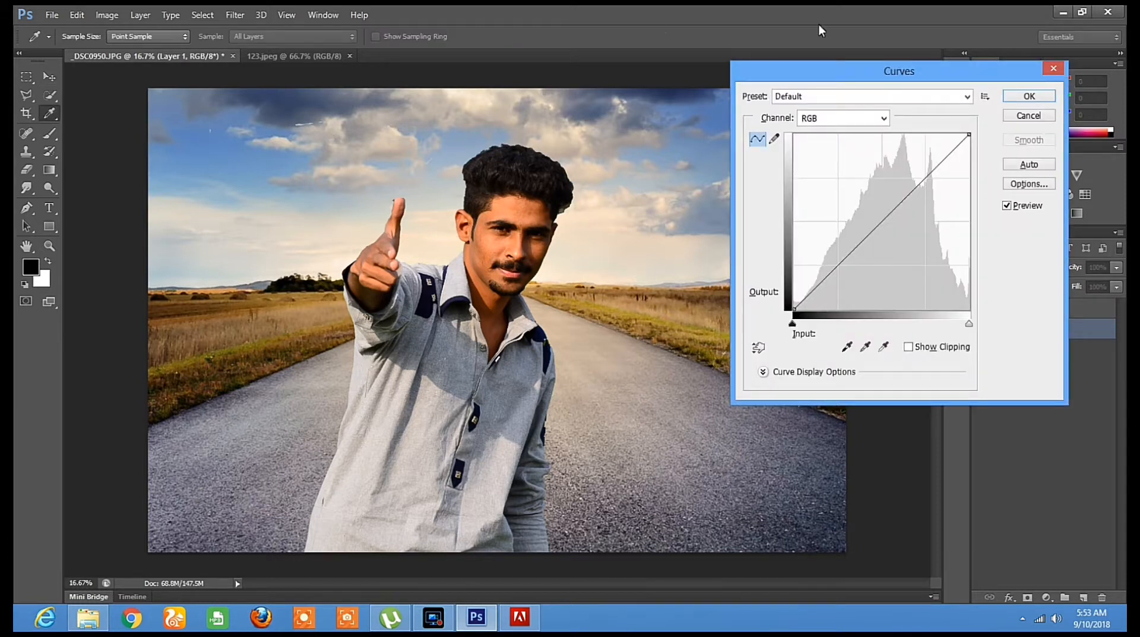
drag(883, 230, 865, 218)
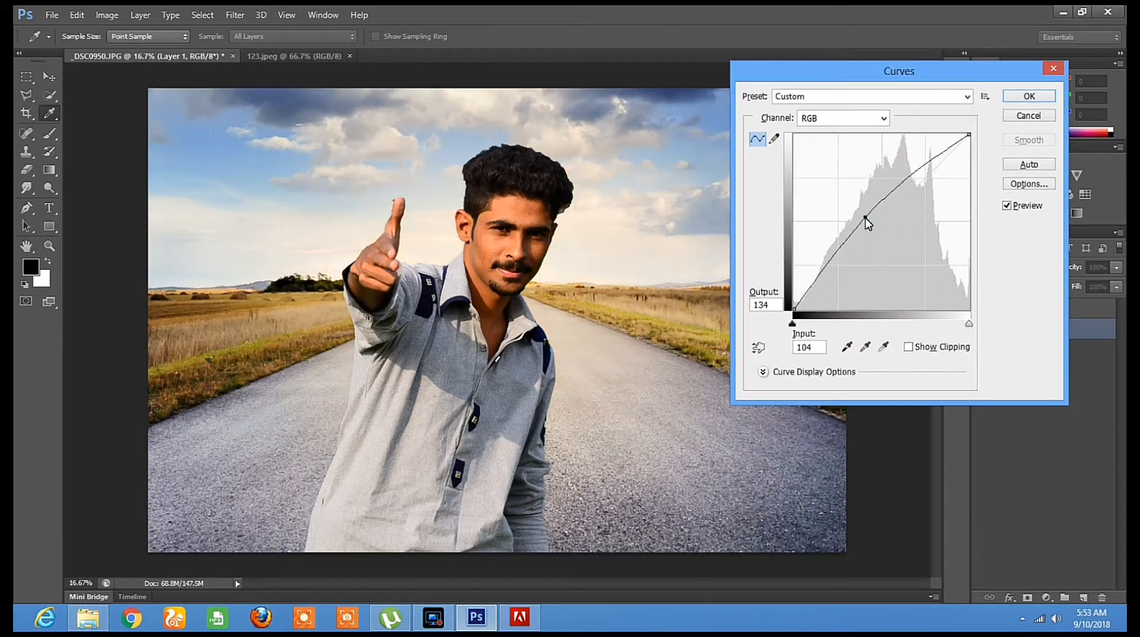
click(1029, 96)
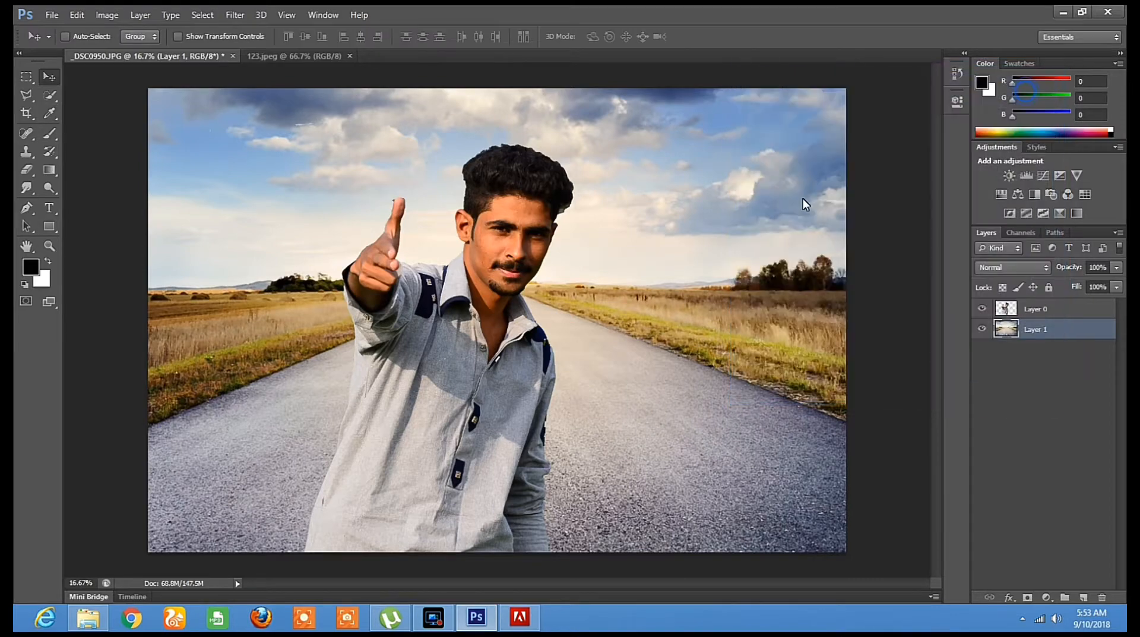